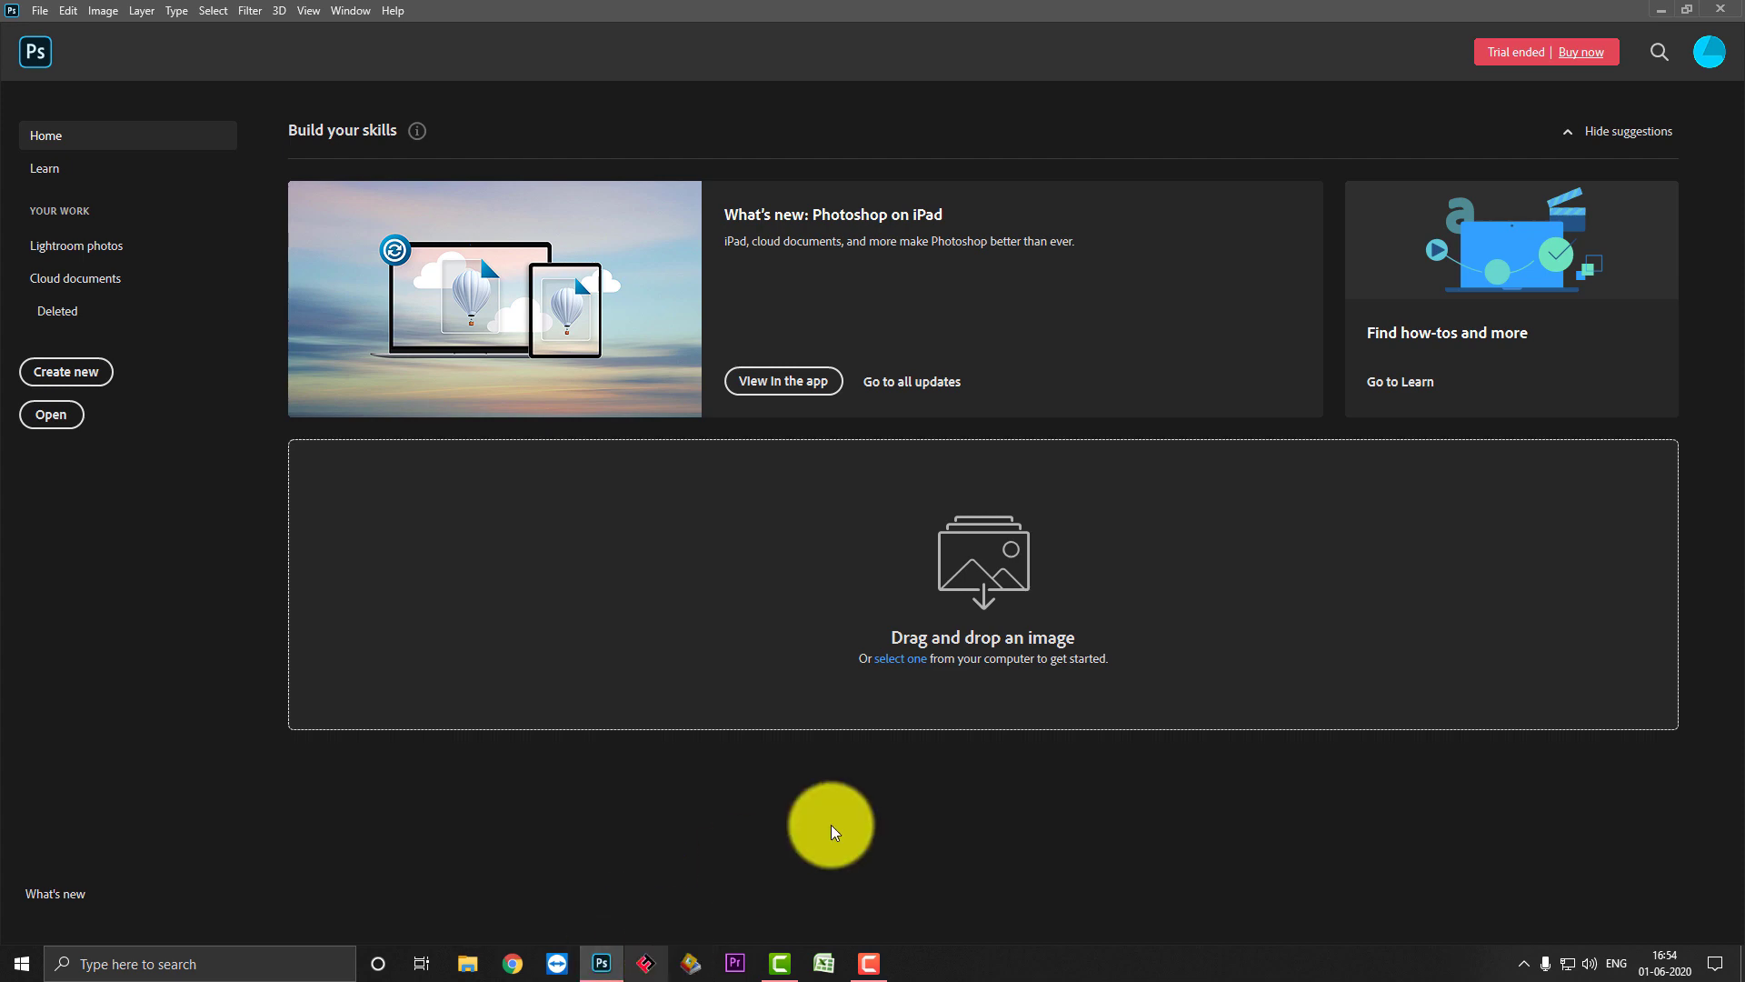
Close Photoshop, refresh the desktop and launch Photoshop again
click(1722, 9)
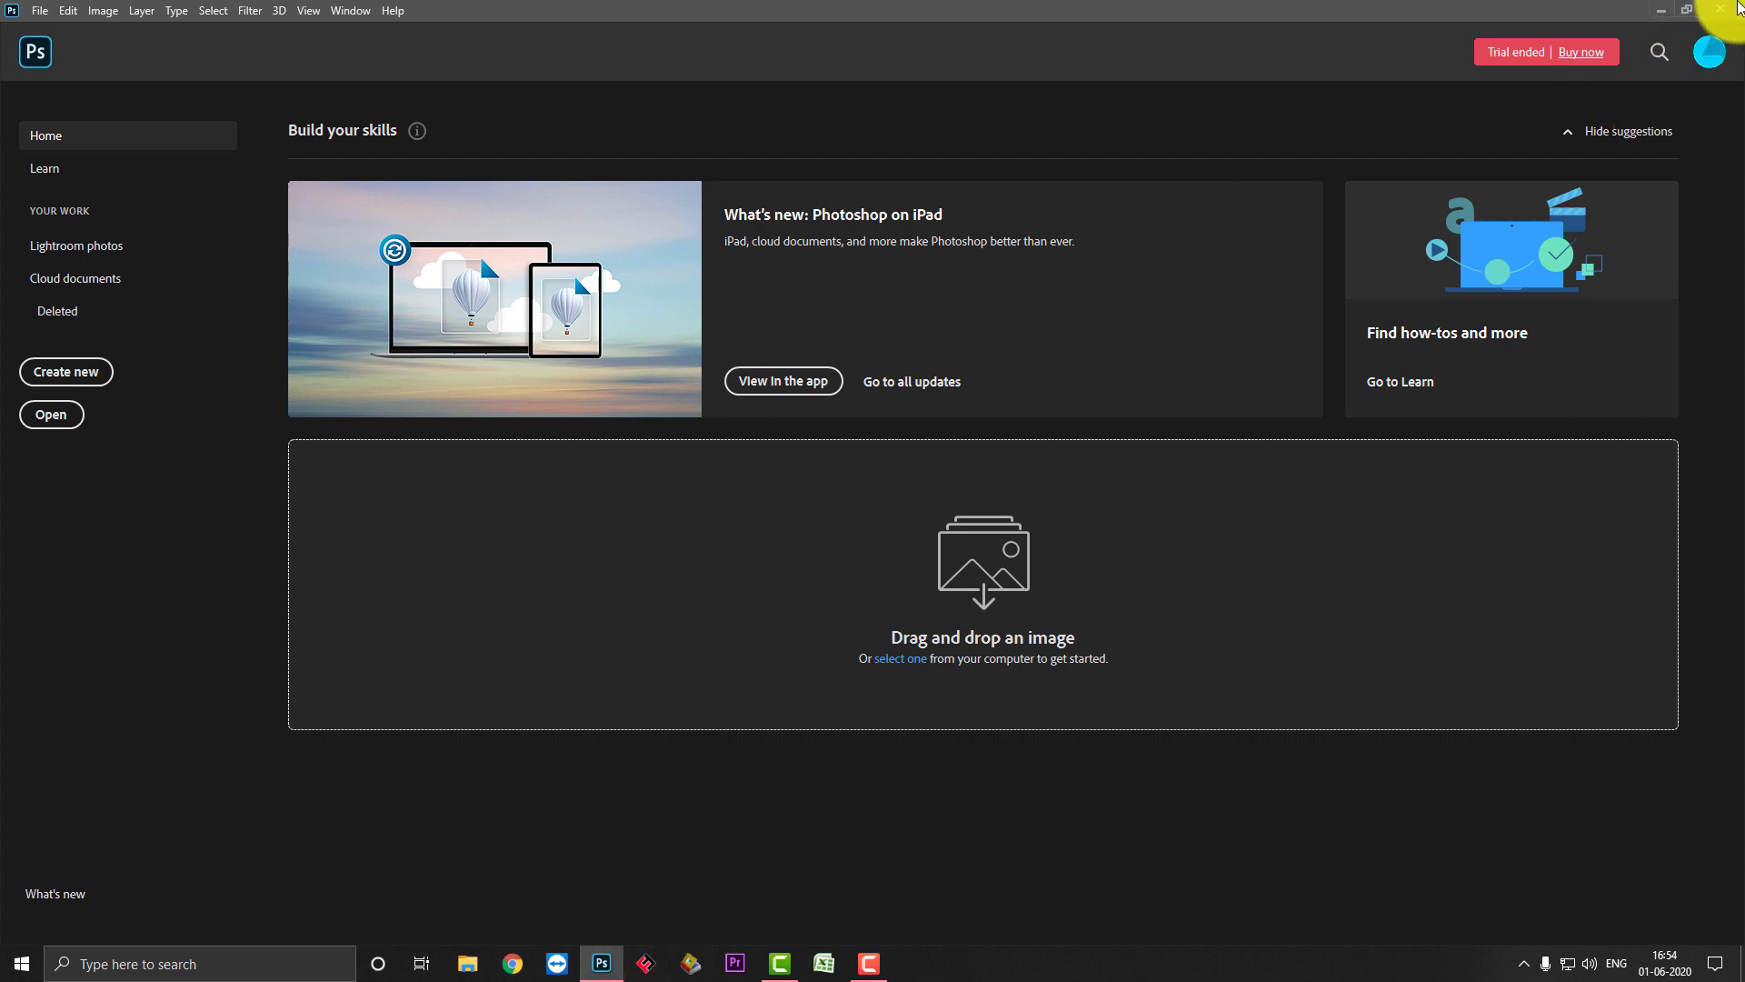
right_click(735, 485)
click(801, 541)
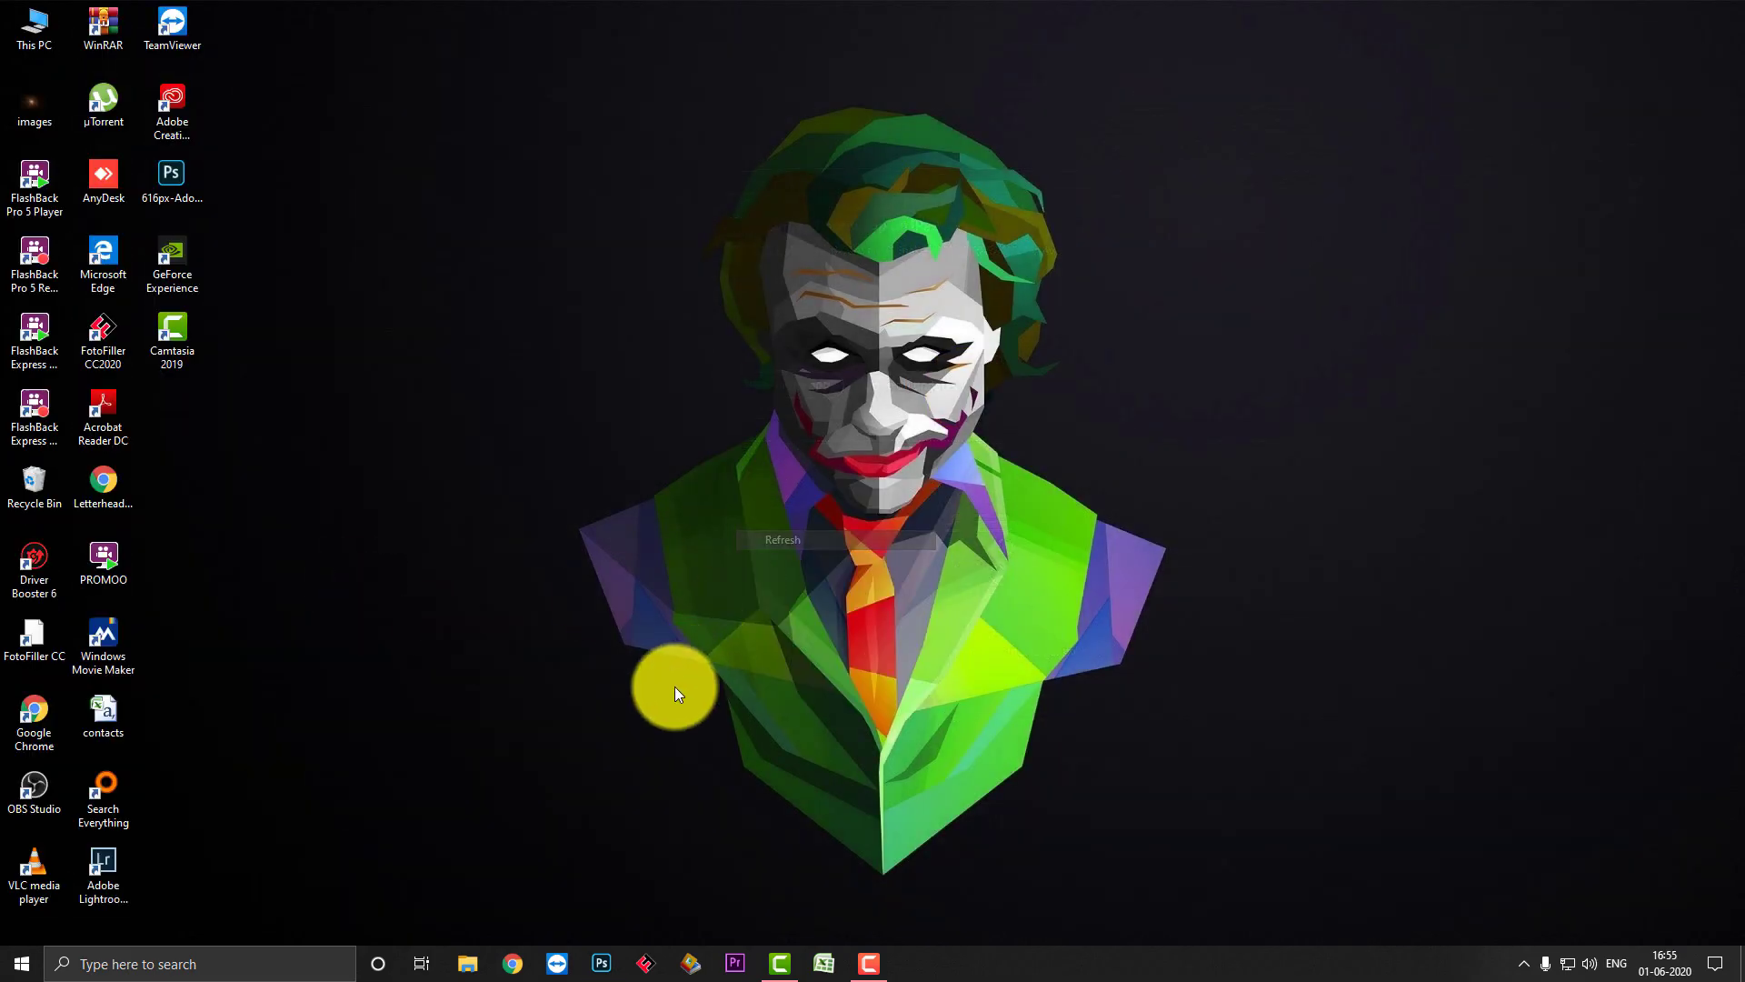
click(602, 961)
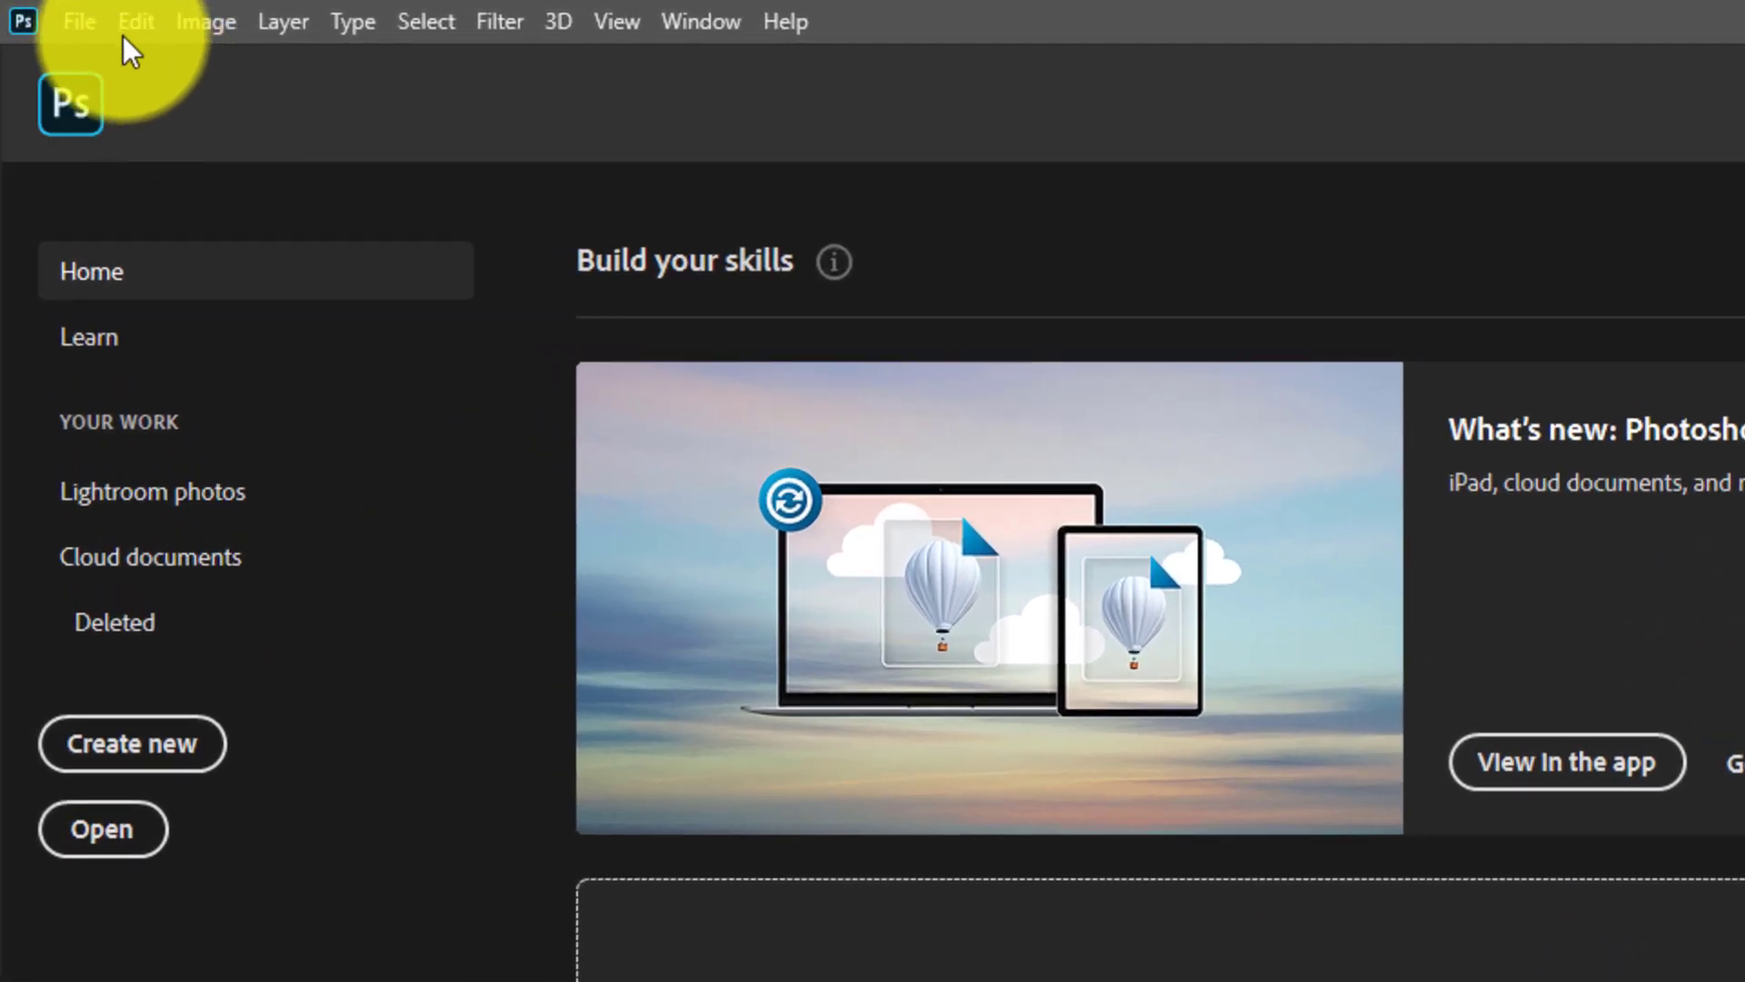
In the General preferences, turn off Auto show the Home Screen
click(66, 10)
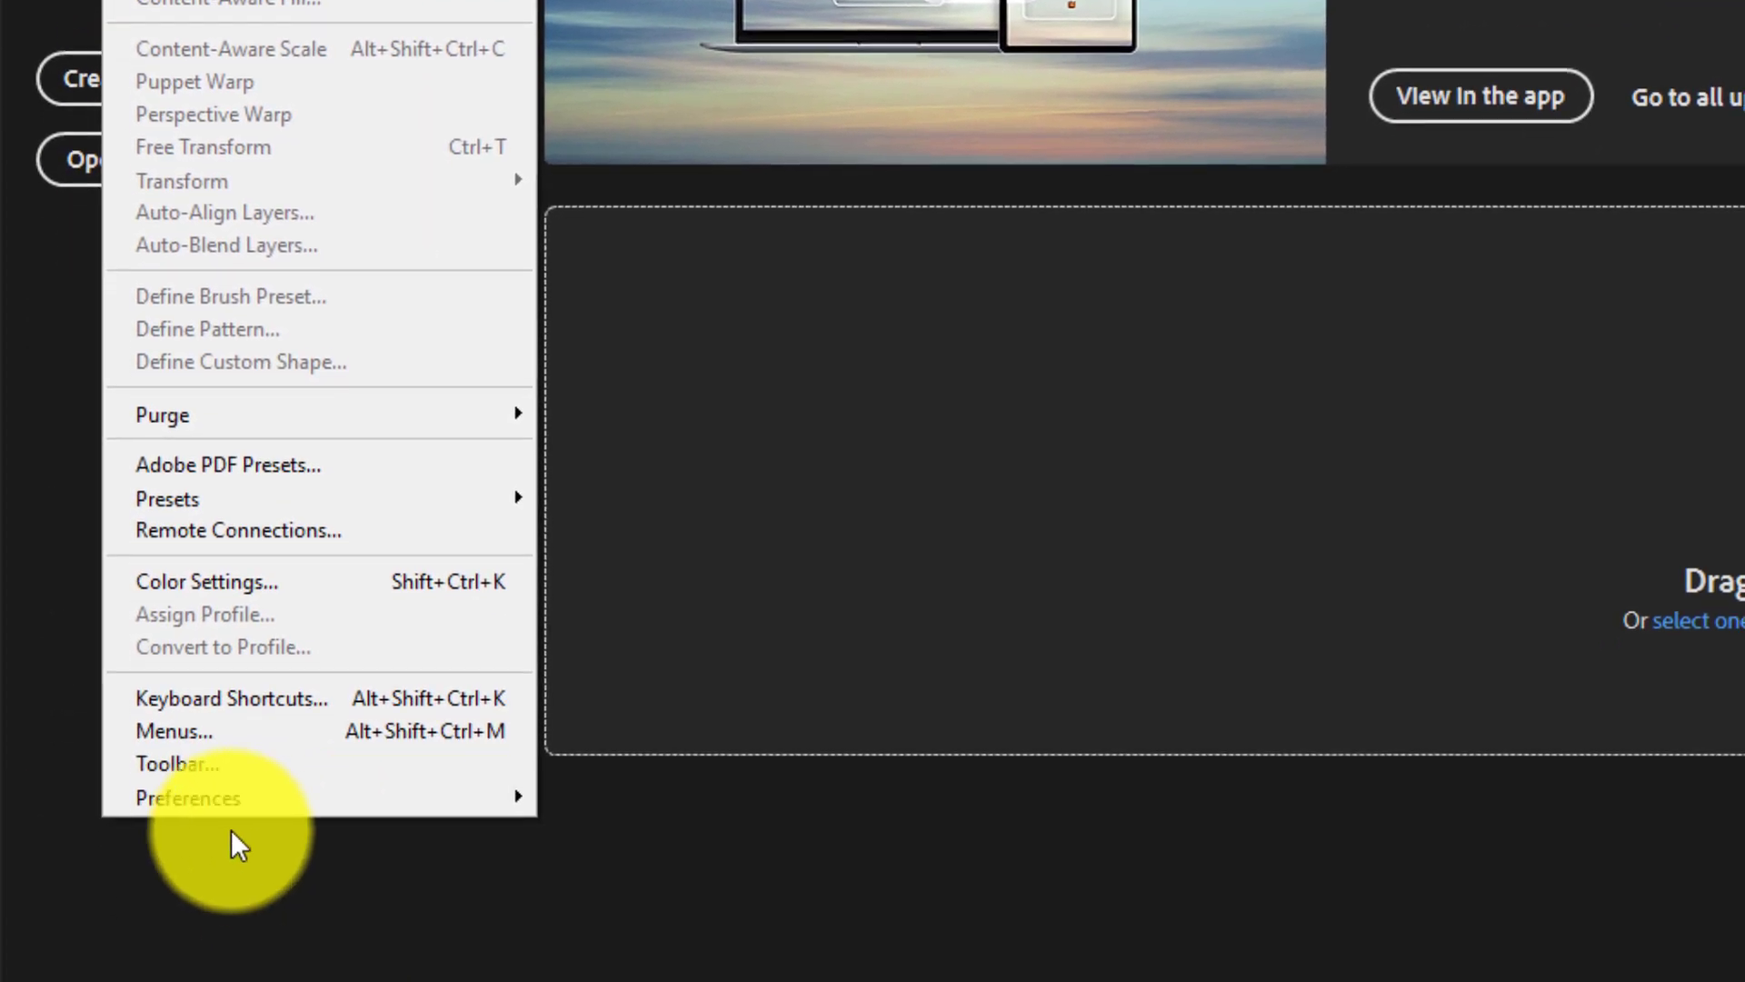
mouse_move(354, 798)
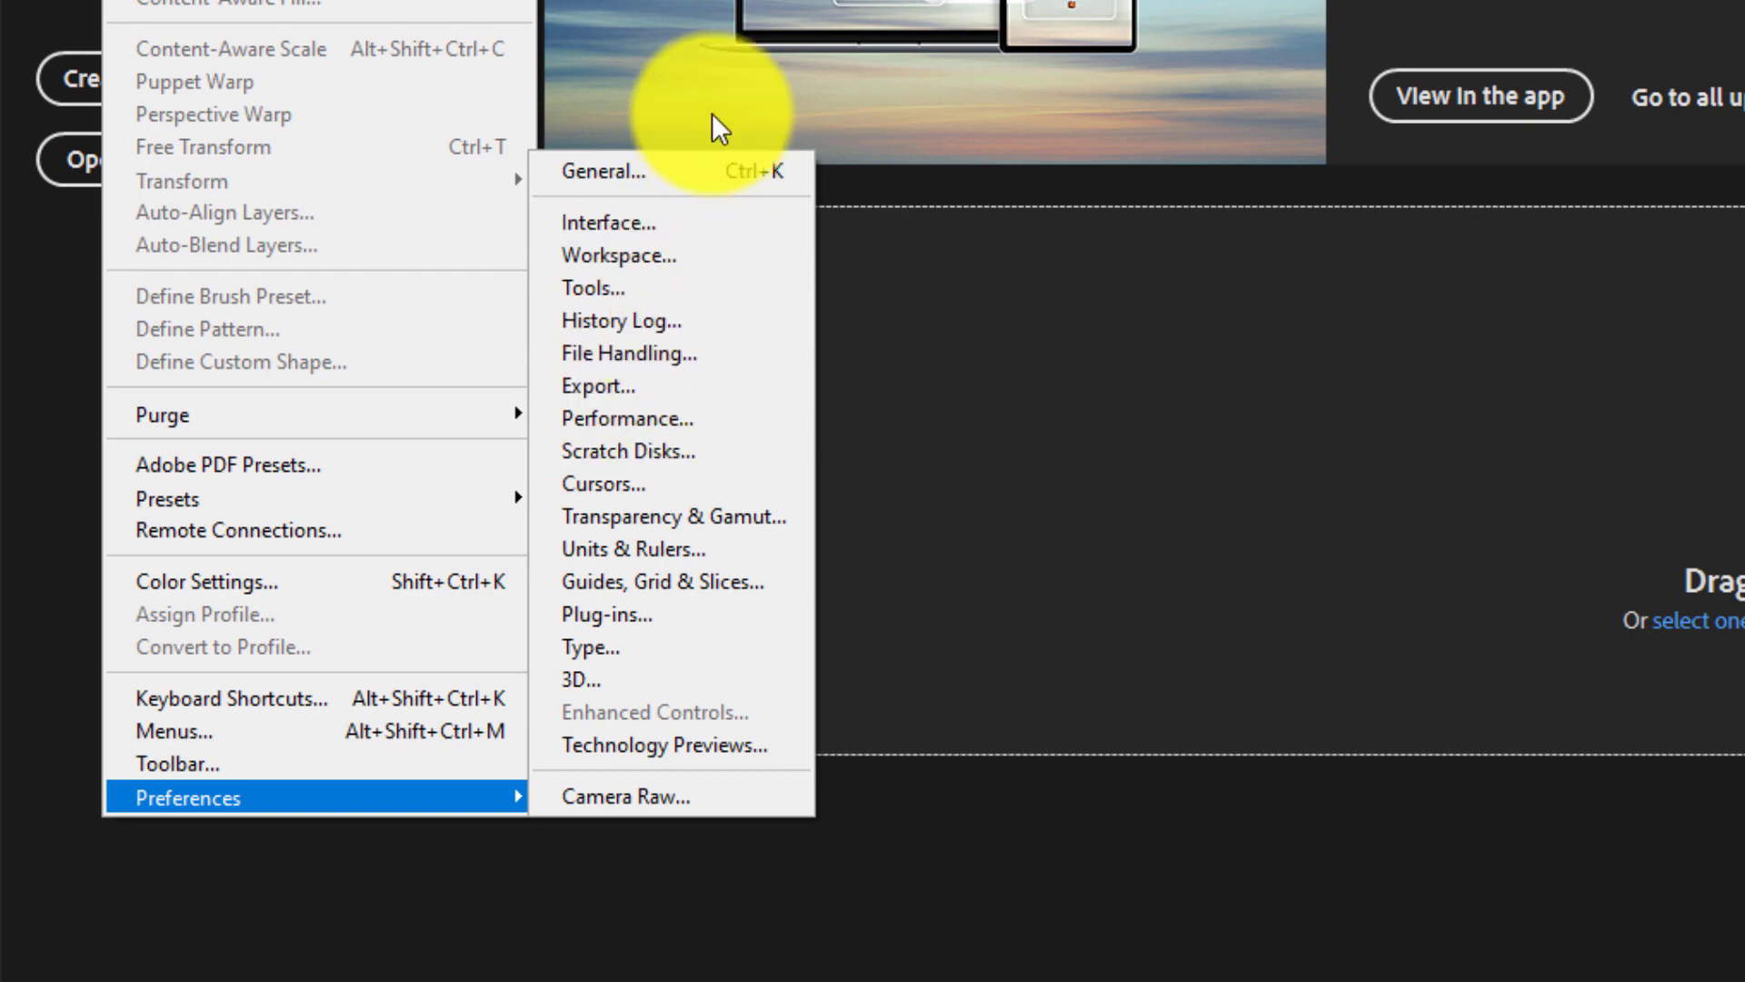
click(664, 178)
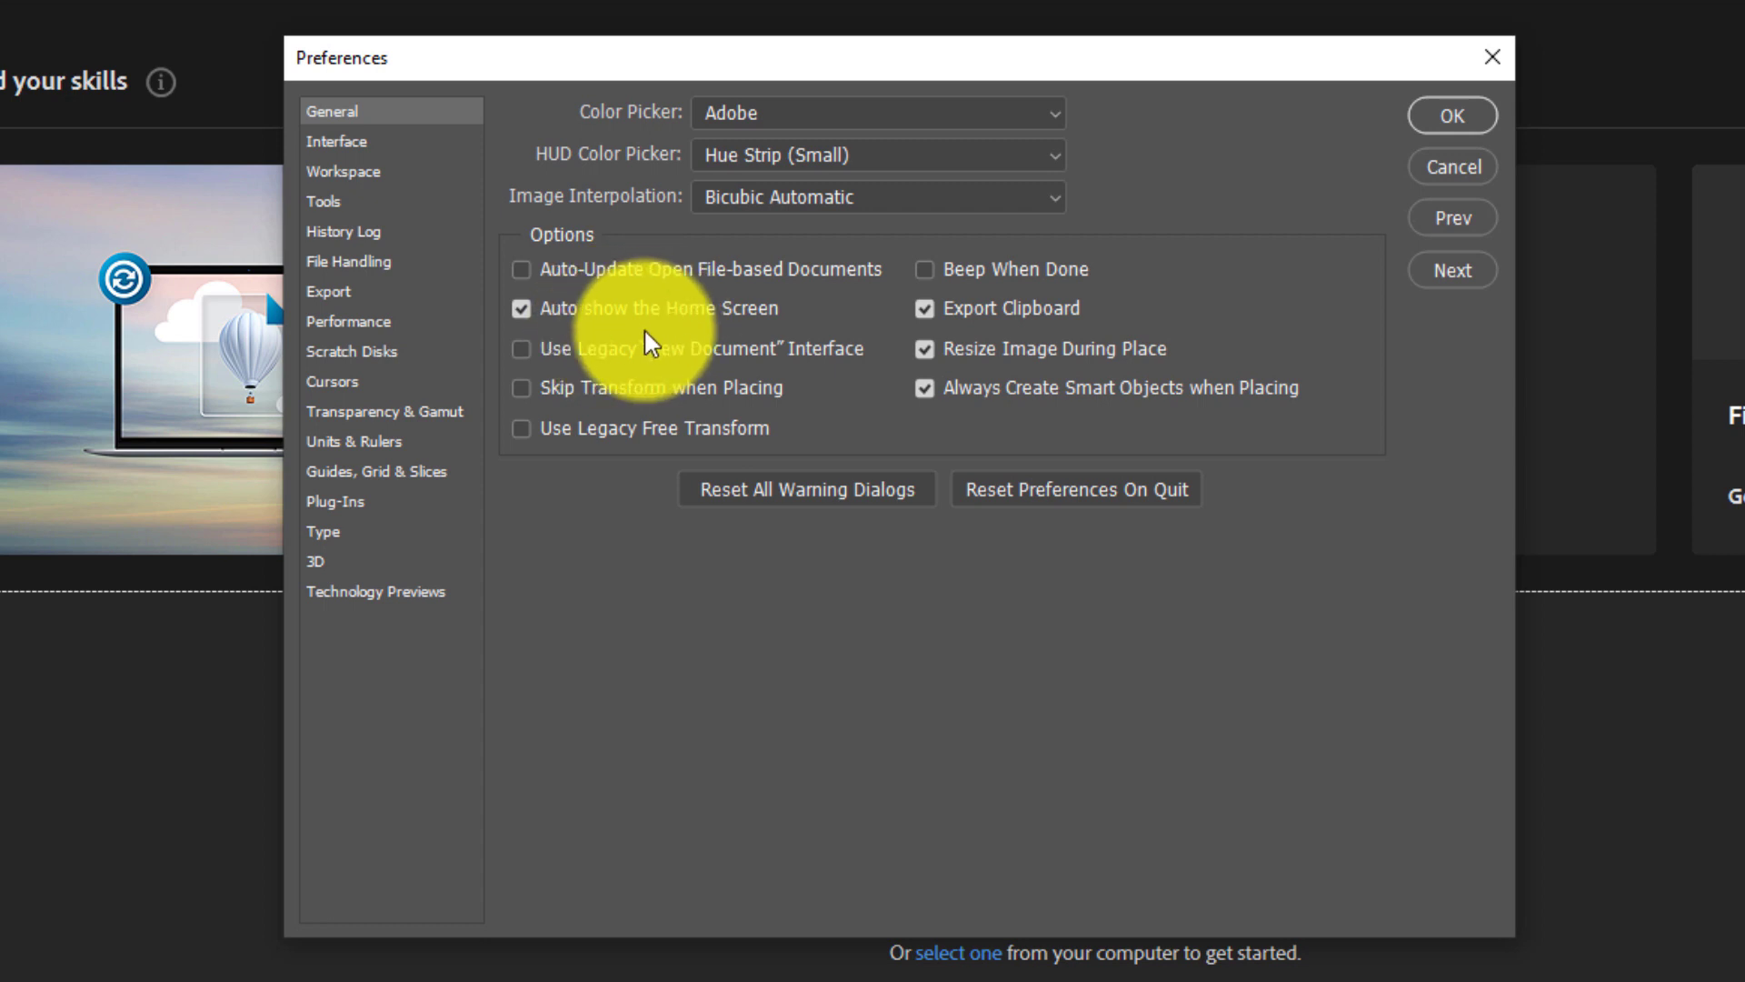
click(578, 307)
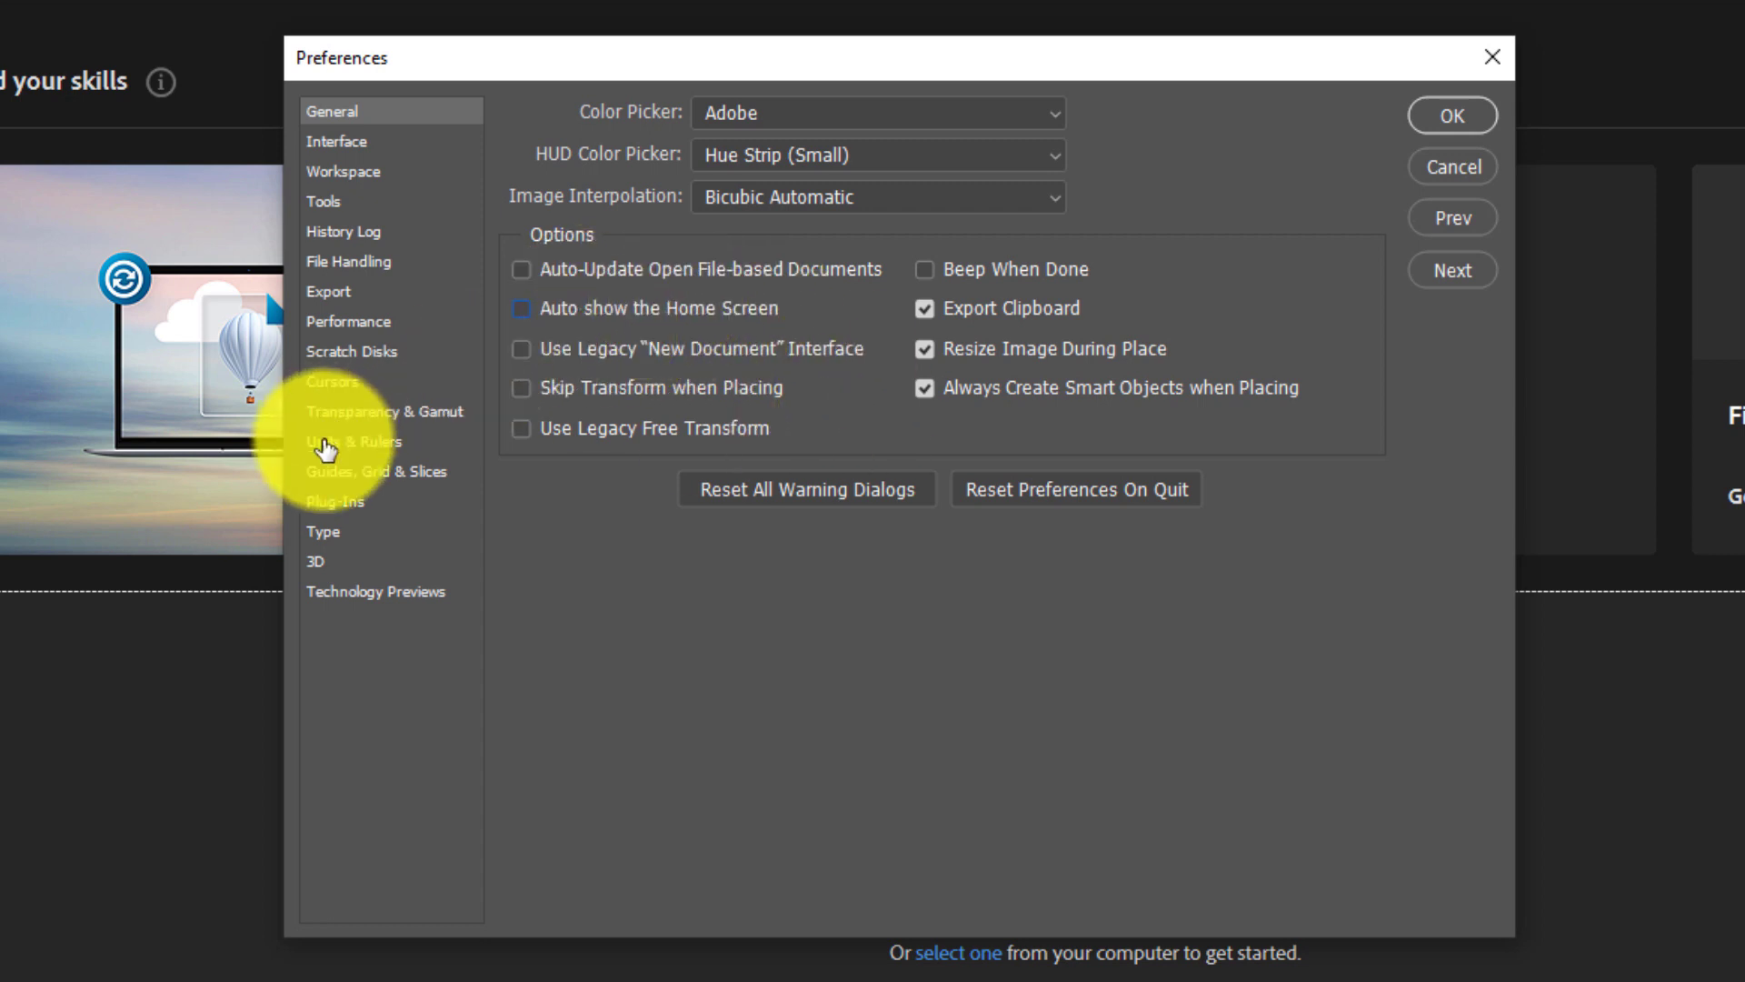
In the Plug-Ins preferences, disable Load Extension Panels and Allow Extensions to Connect to the Internet, and apply the changes
click(358, 506)
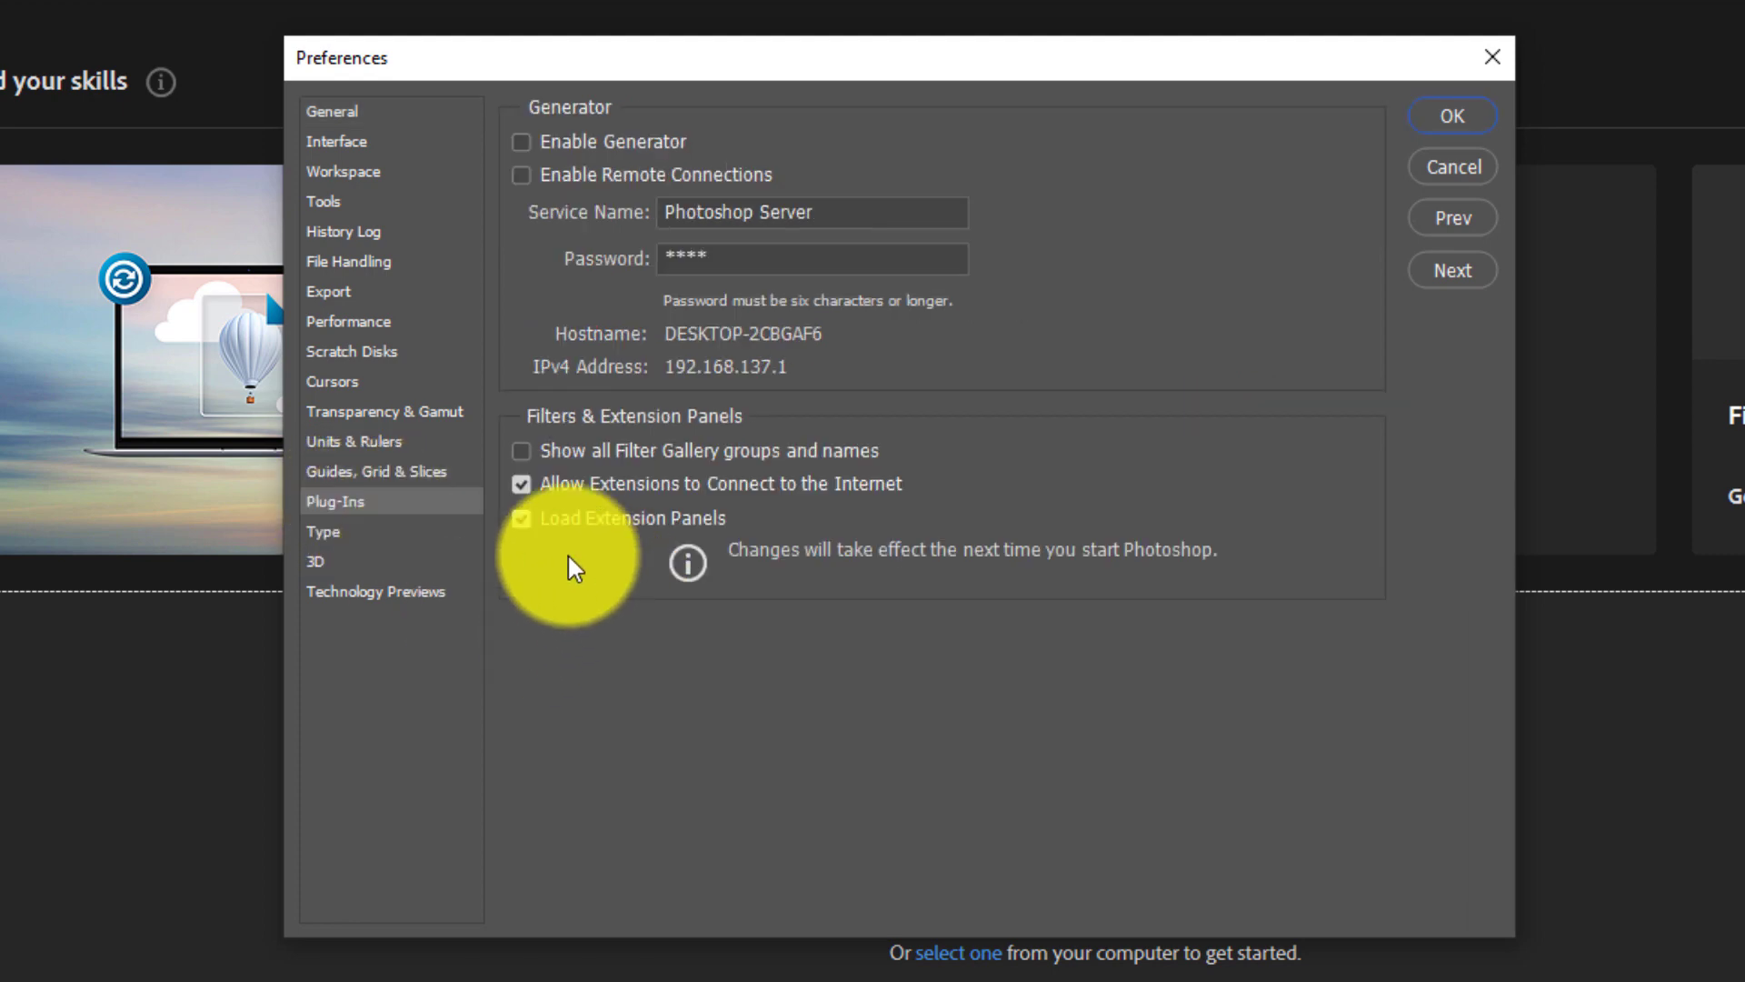
click(604, 518)
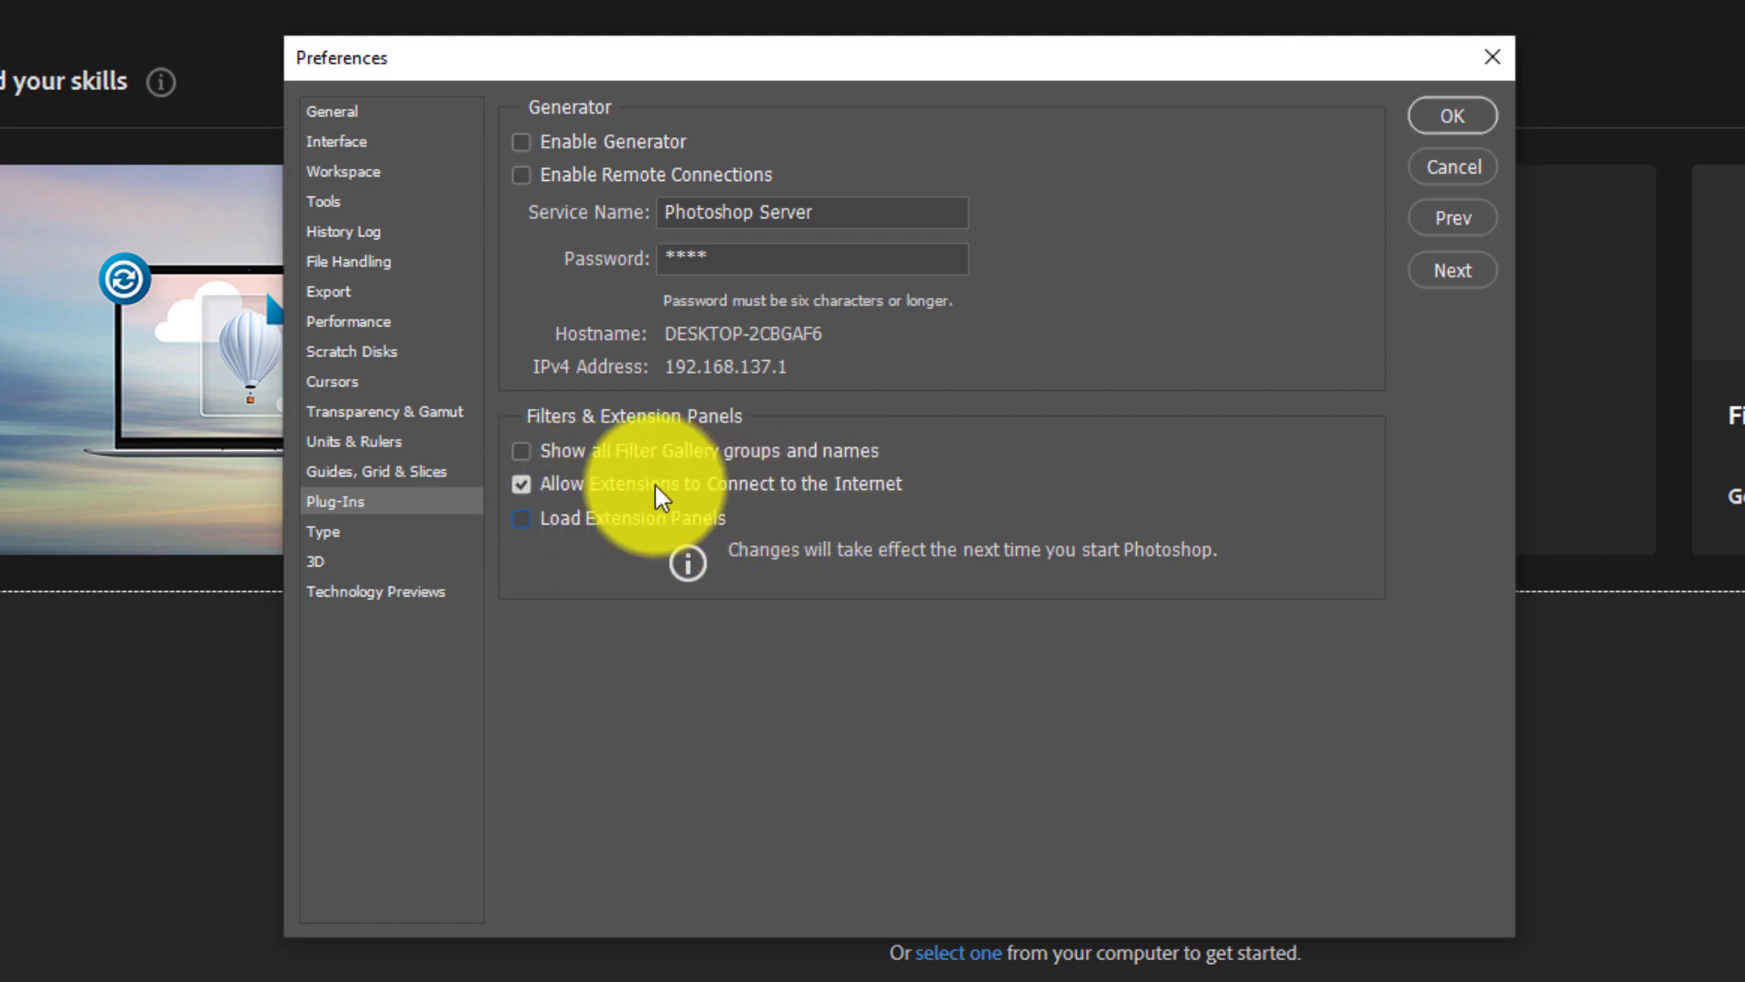
click(540, 485)
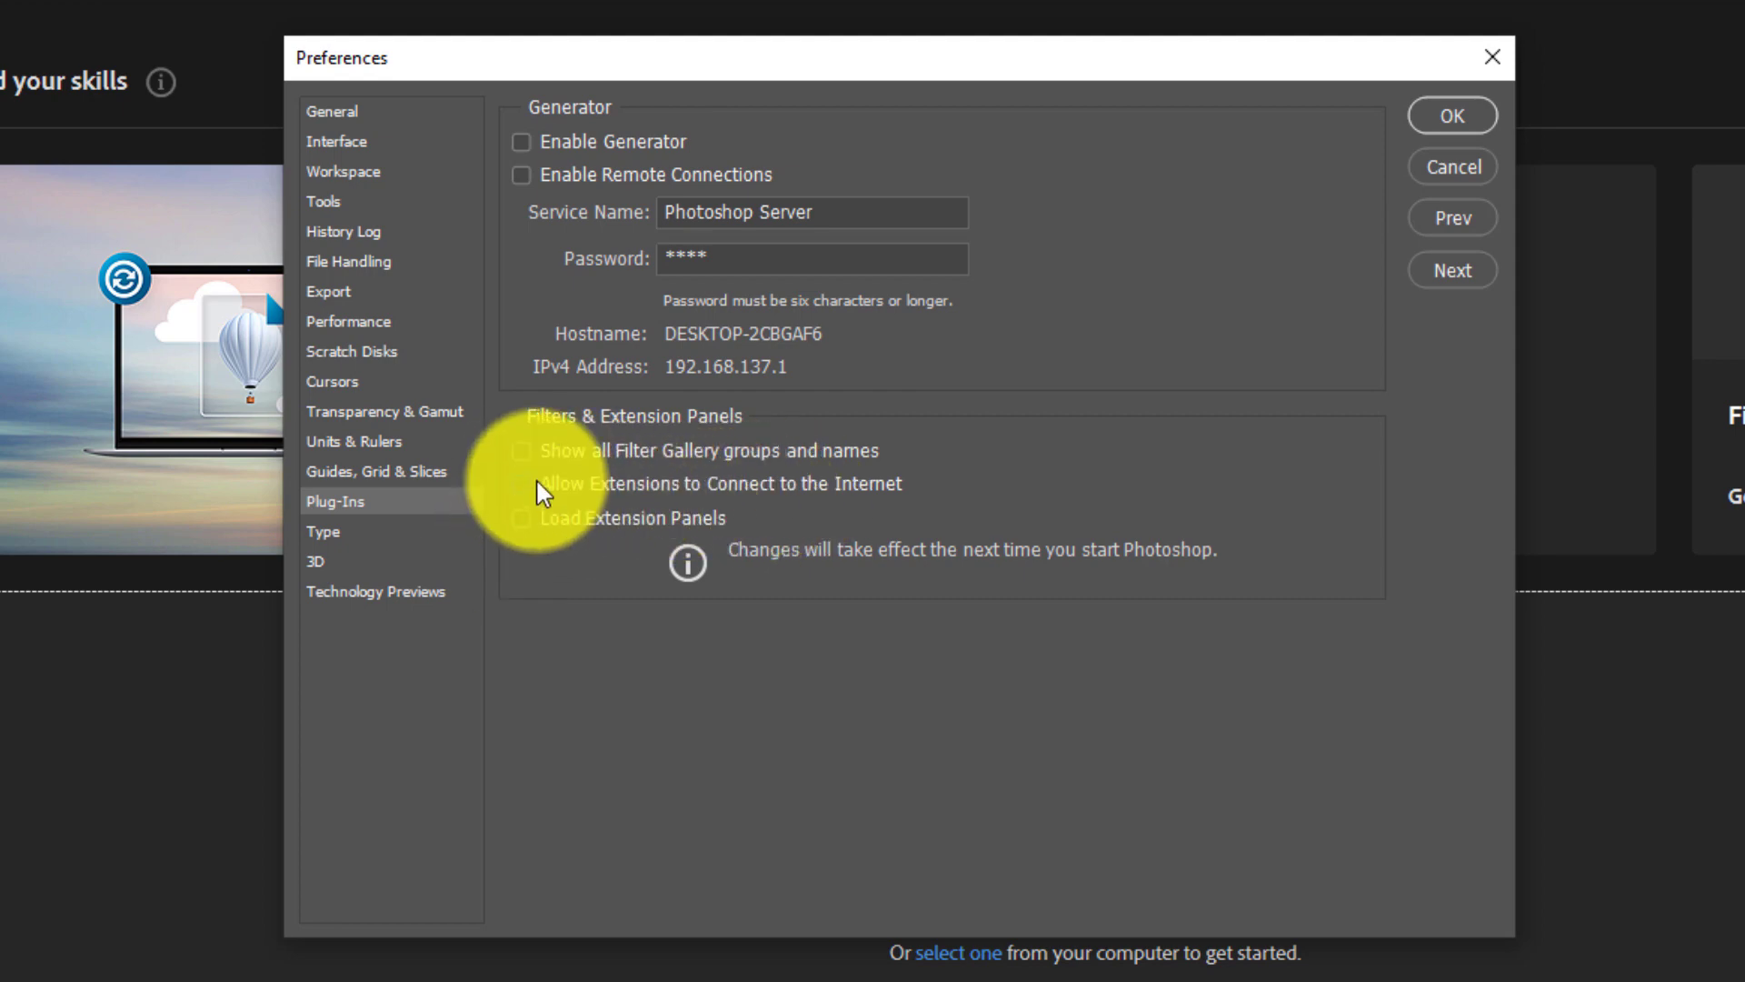
click(1463, 110)
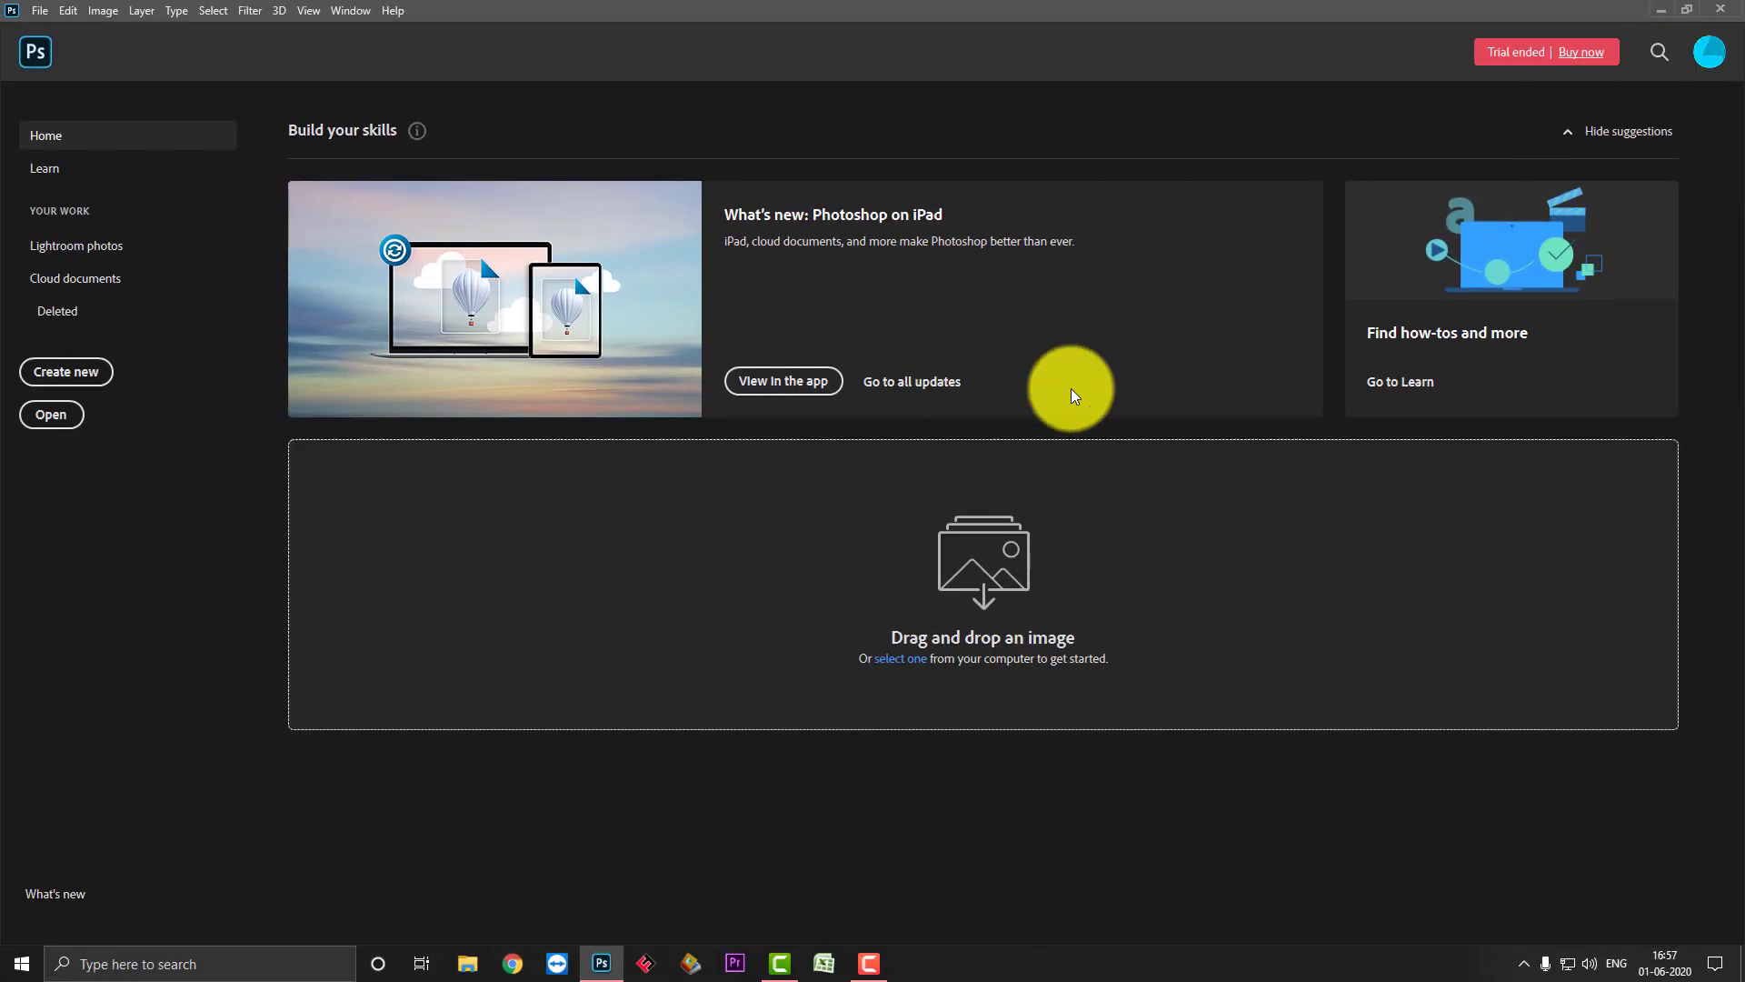
Restart Photoshop to load the new preferences, refreshing the desktop in between
click(1721, 10)
right_click(677, 334)
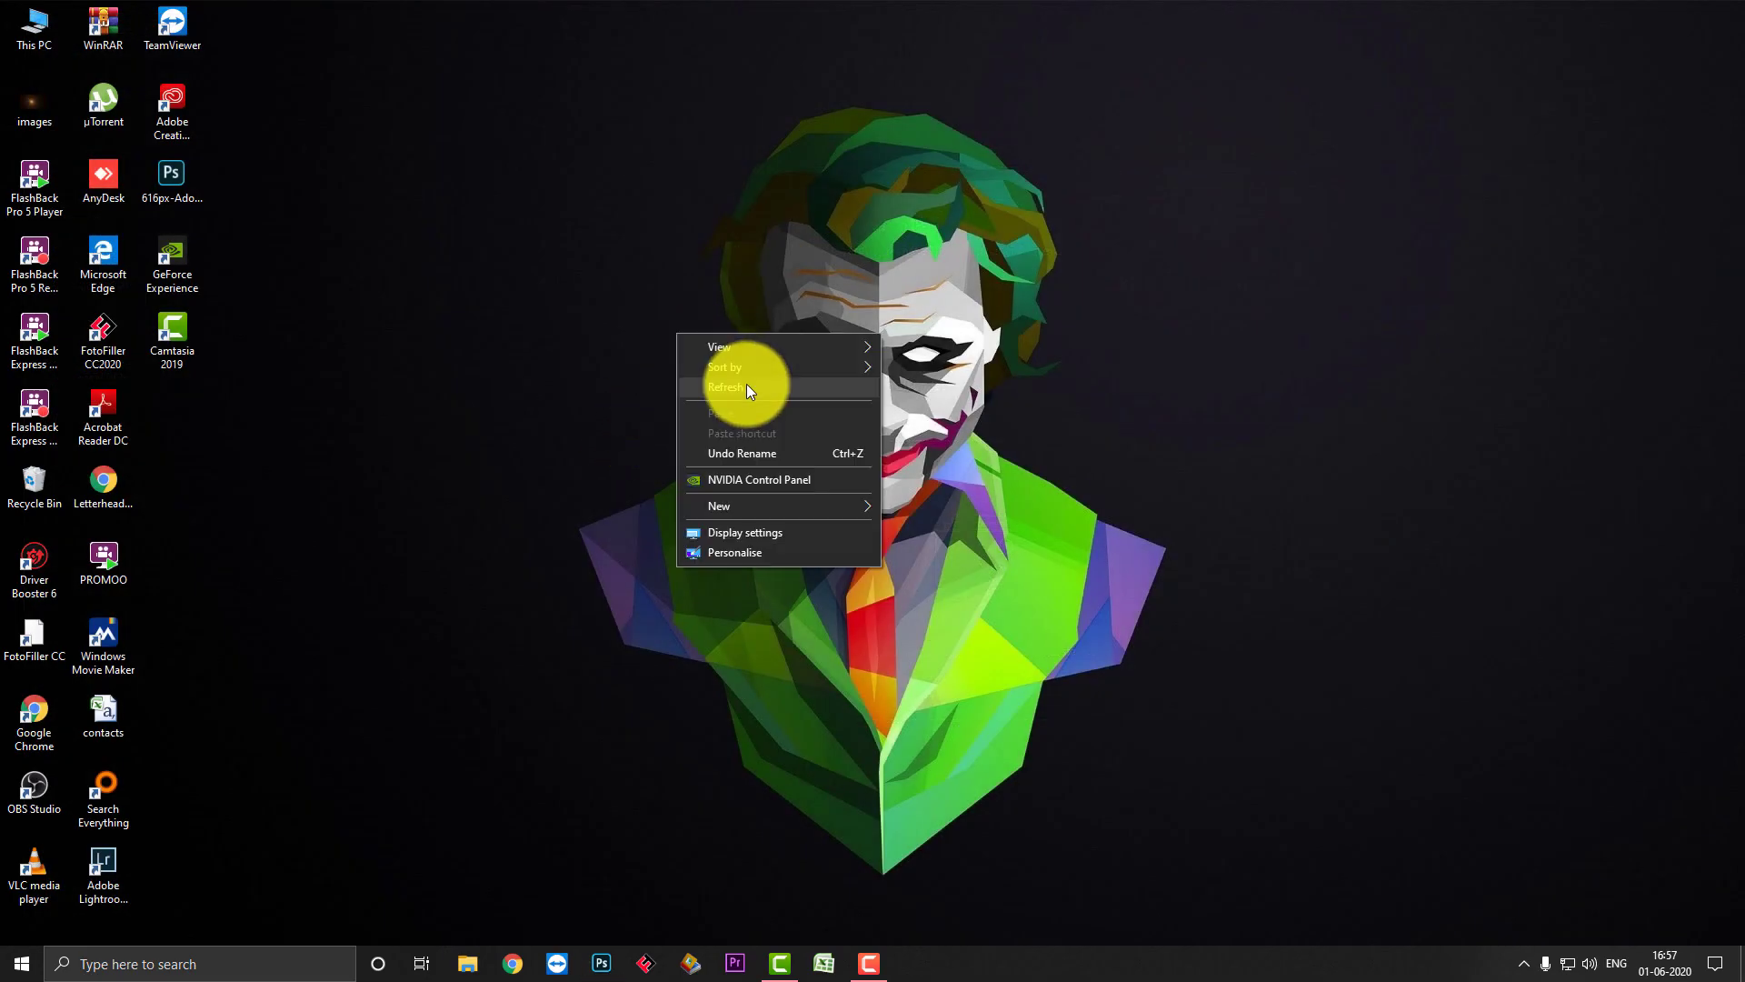
click(746, 386)
click(605, 970)
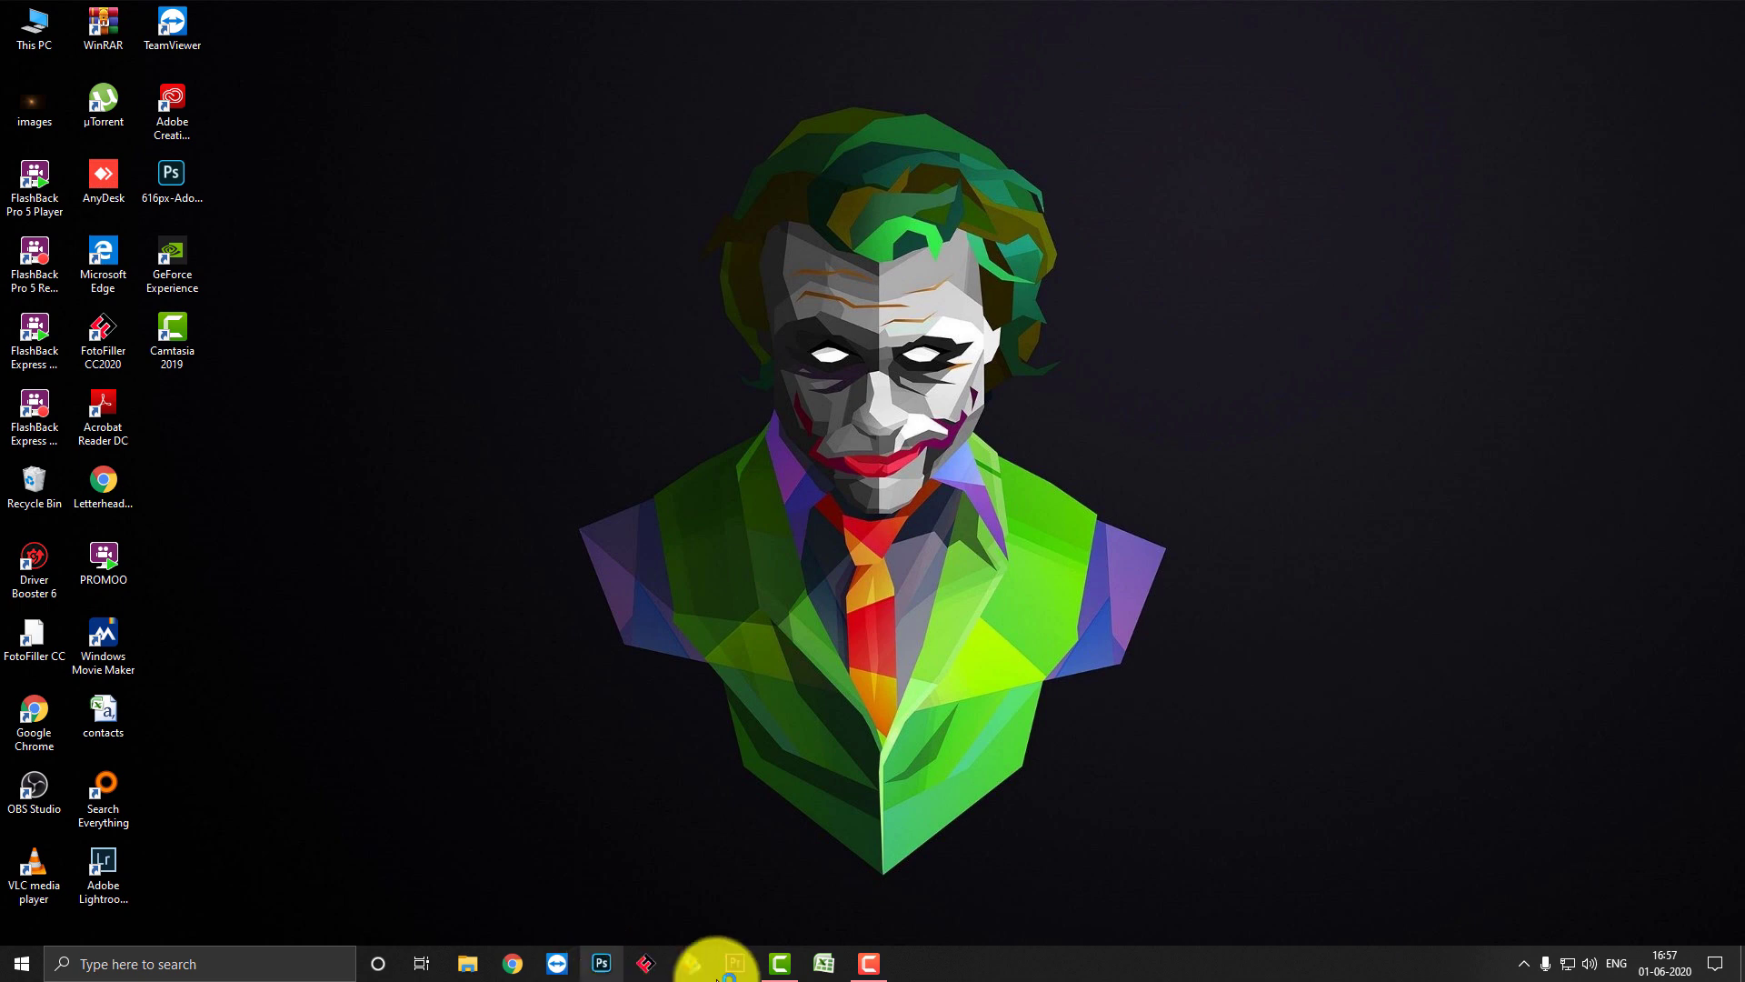
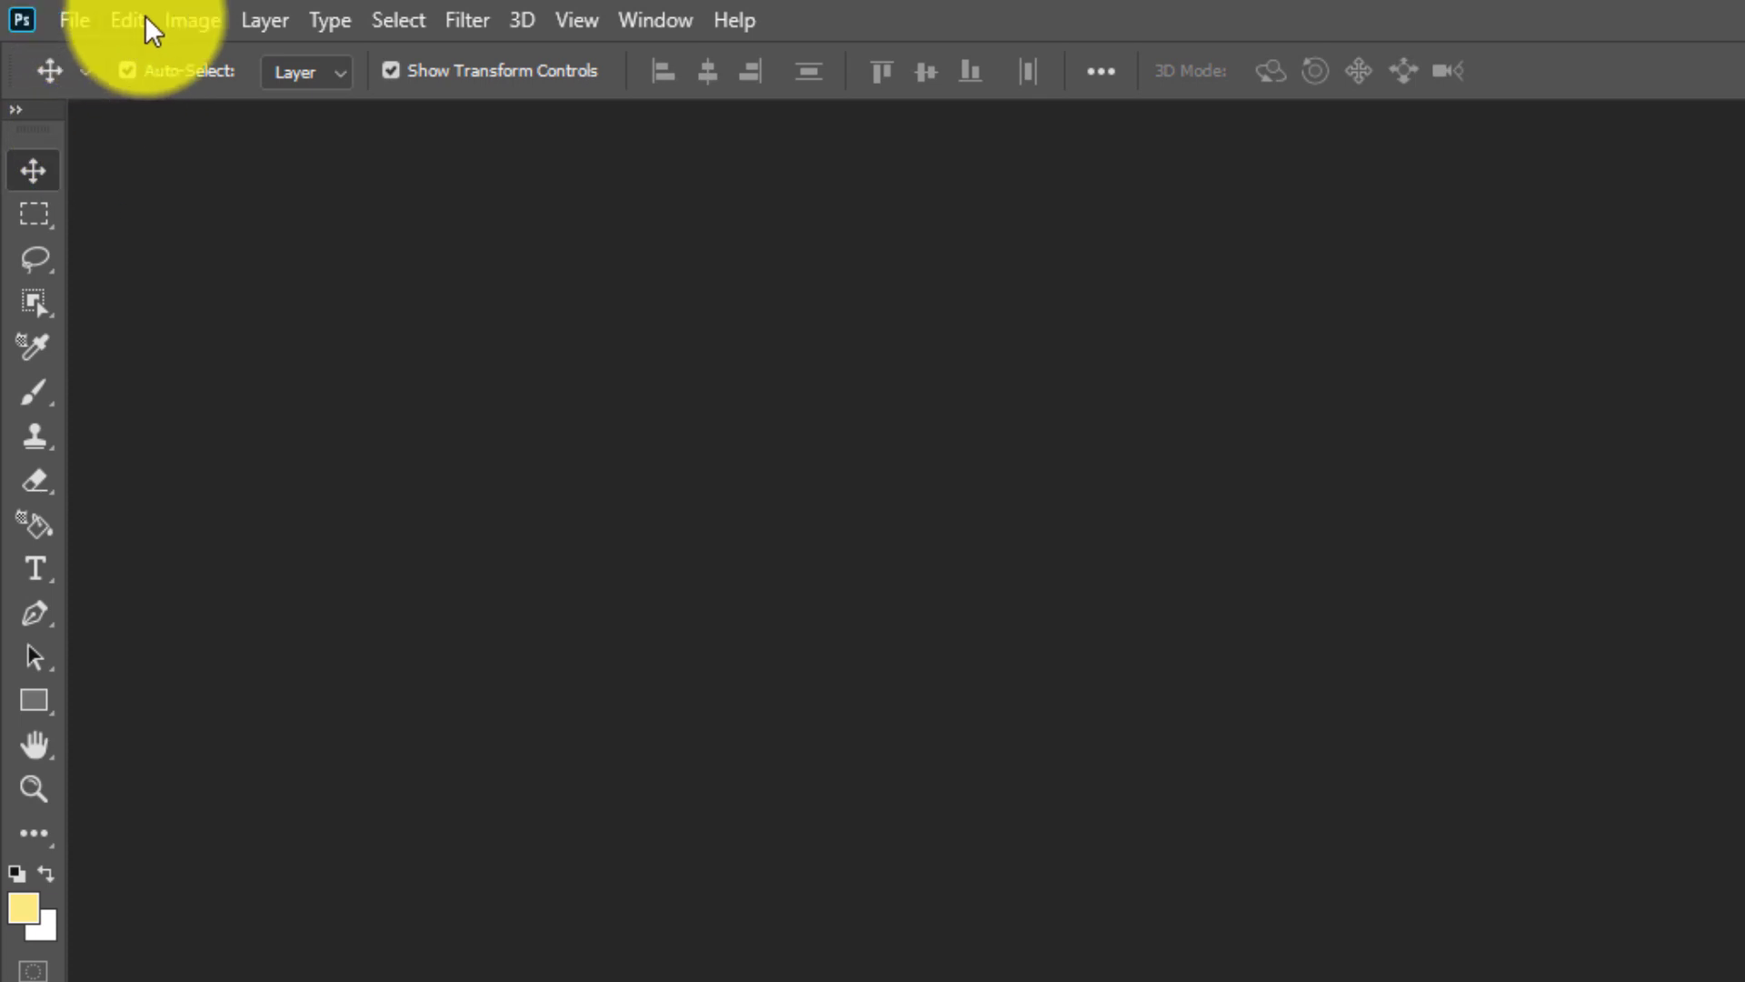
In the Performance preferences, raise the memory Photoshop may use to 12070 MB (80%)
click(125, 20)
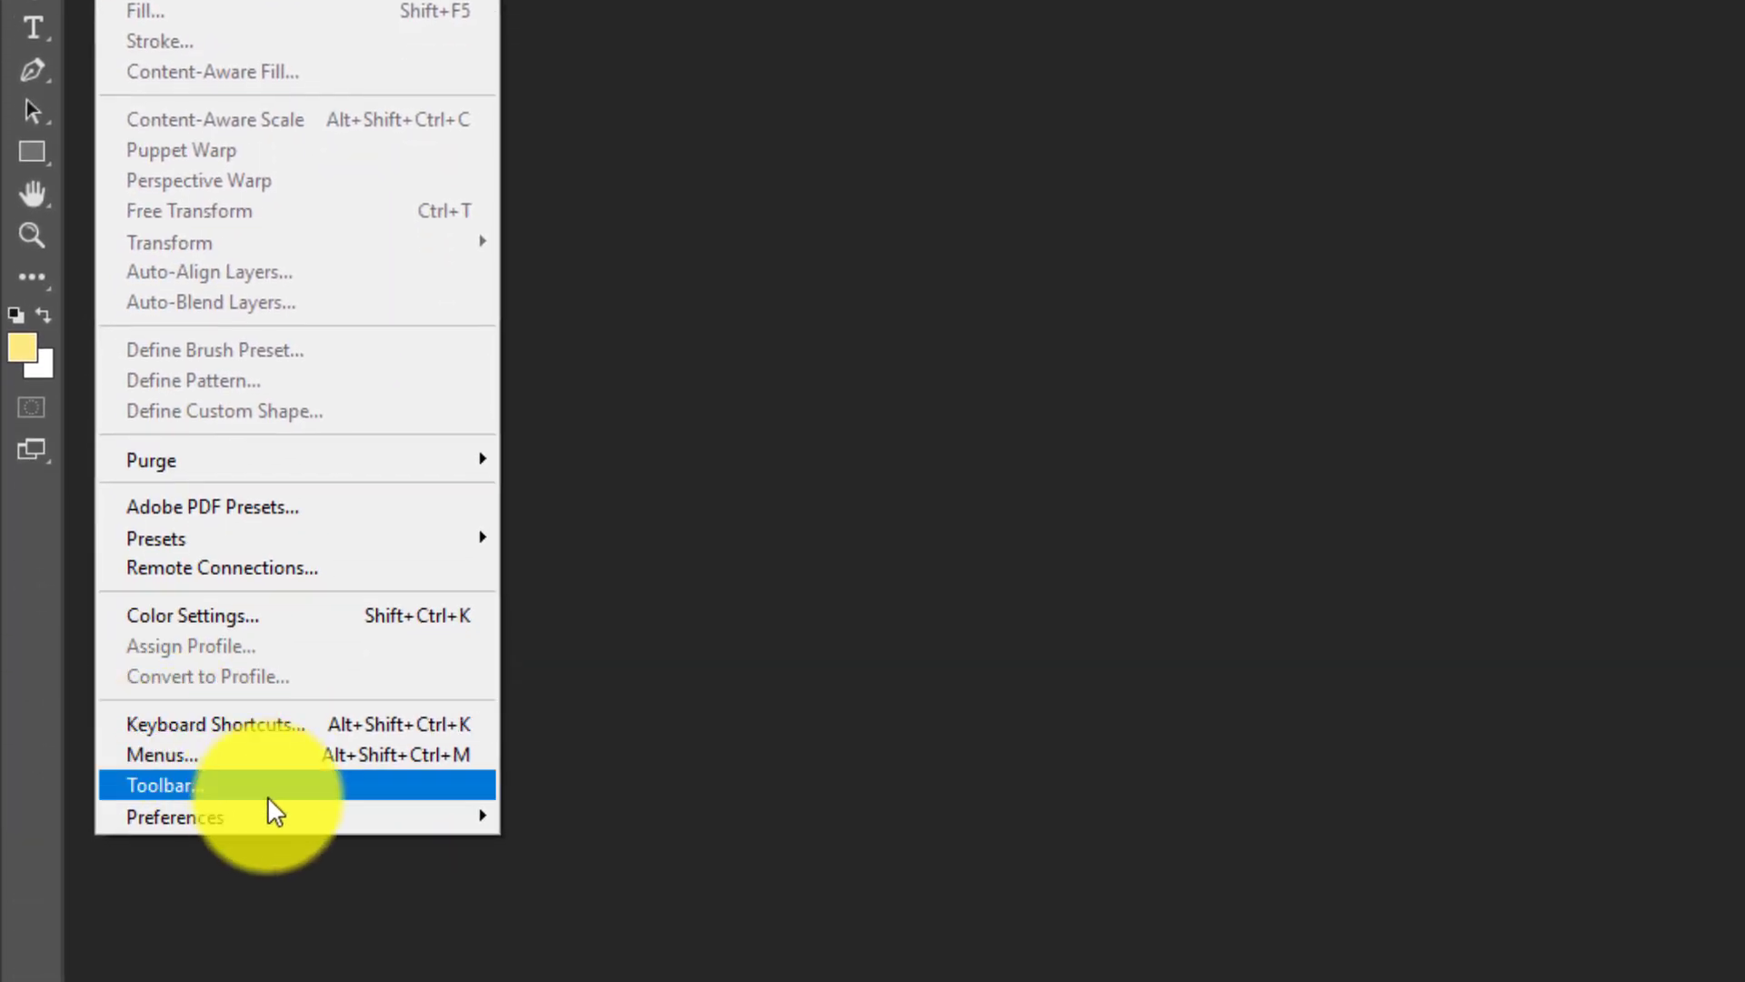
mouse_move(345, 934)
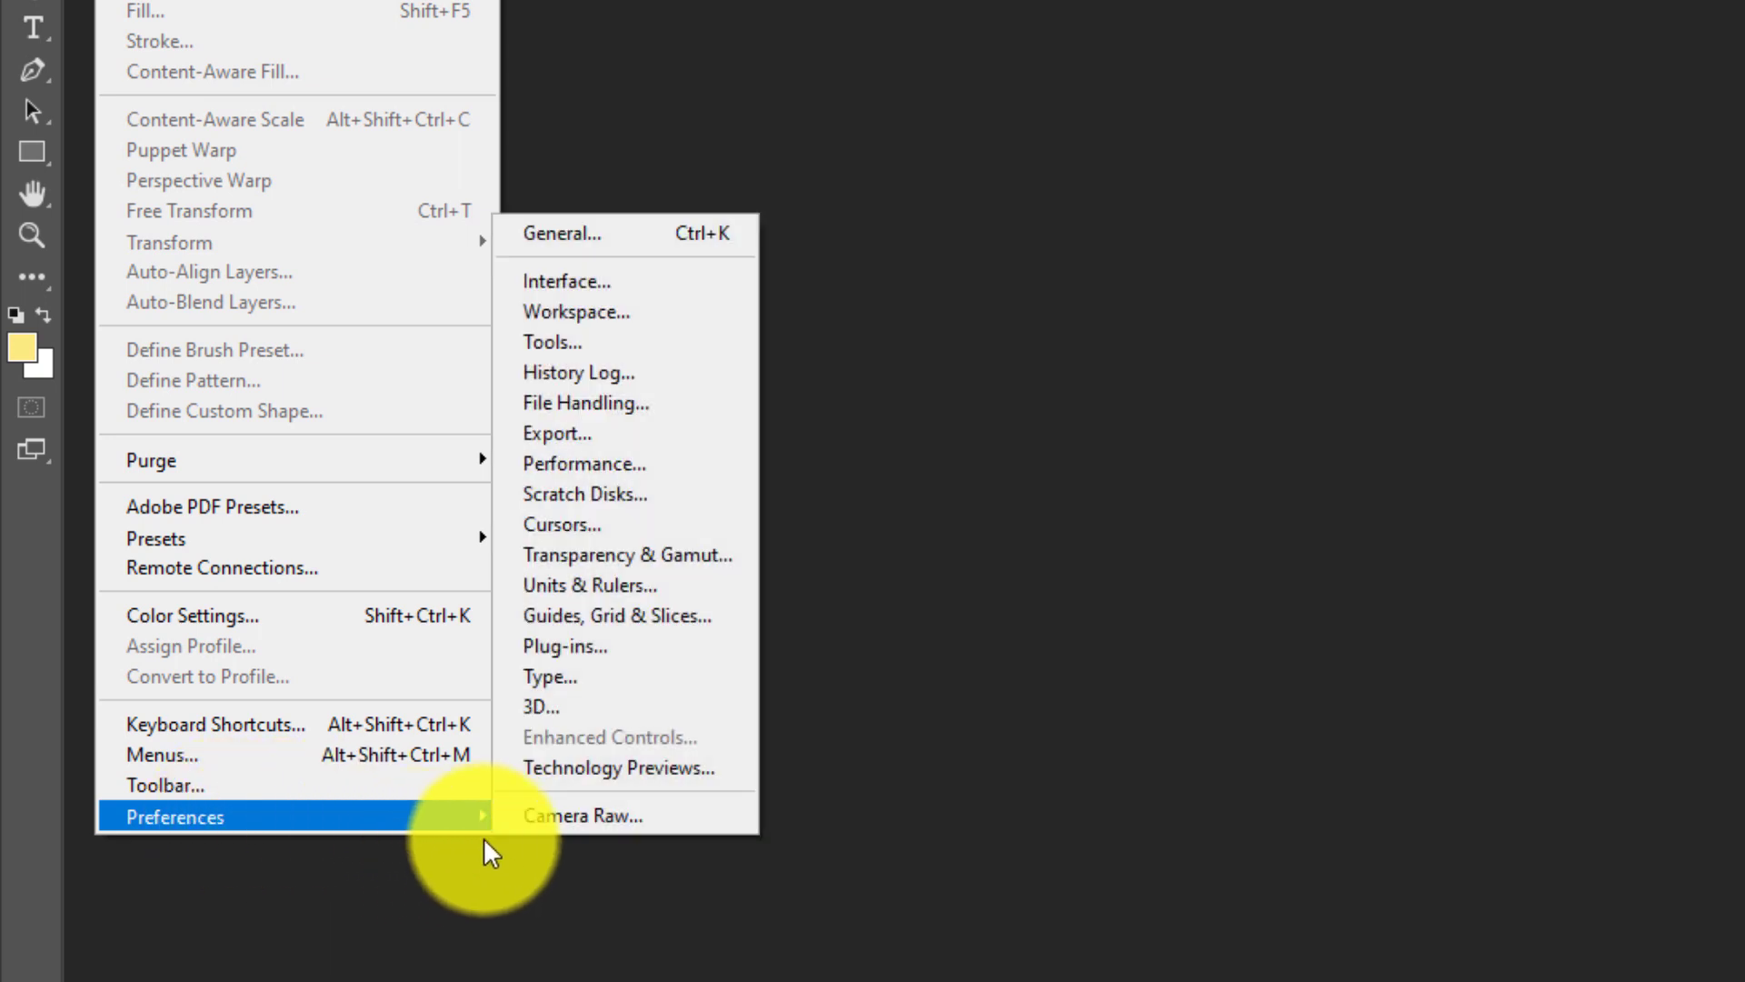
click(658, 461)
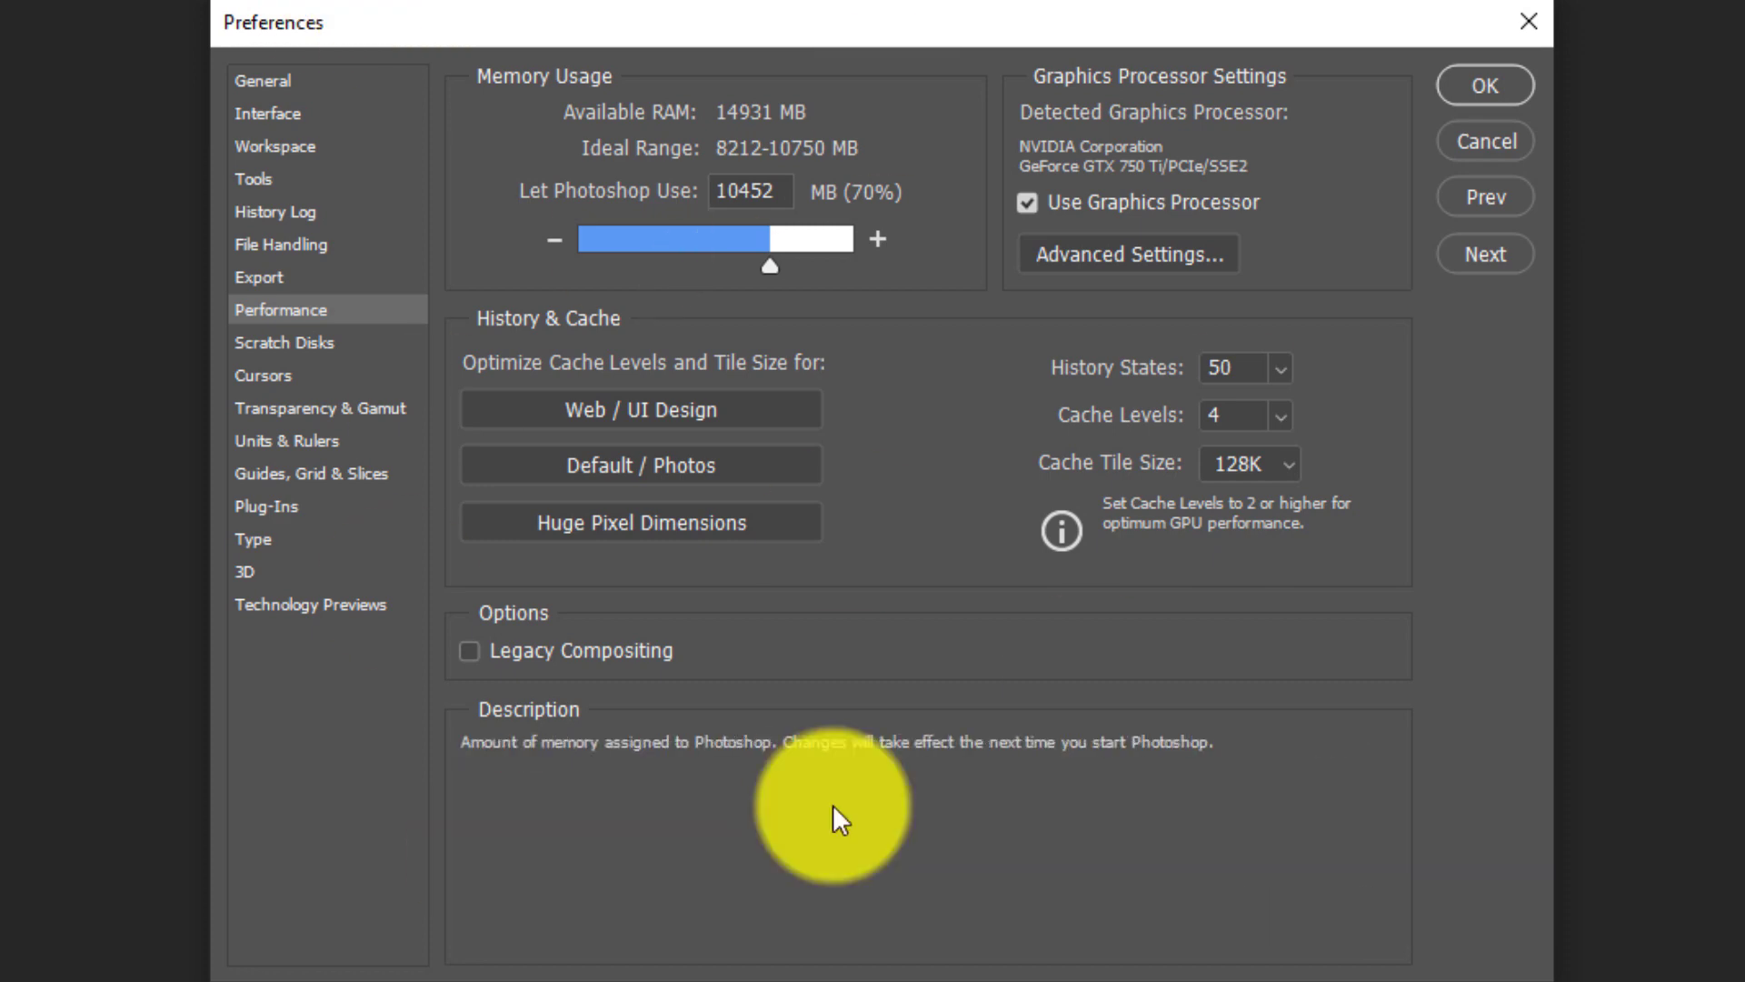
drag(976, 25, 875, 69)
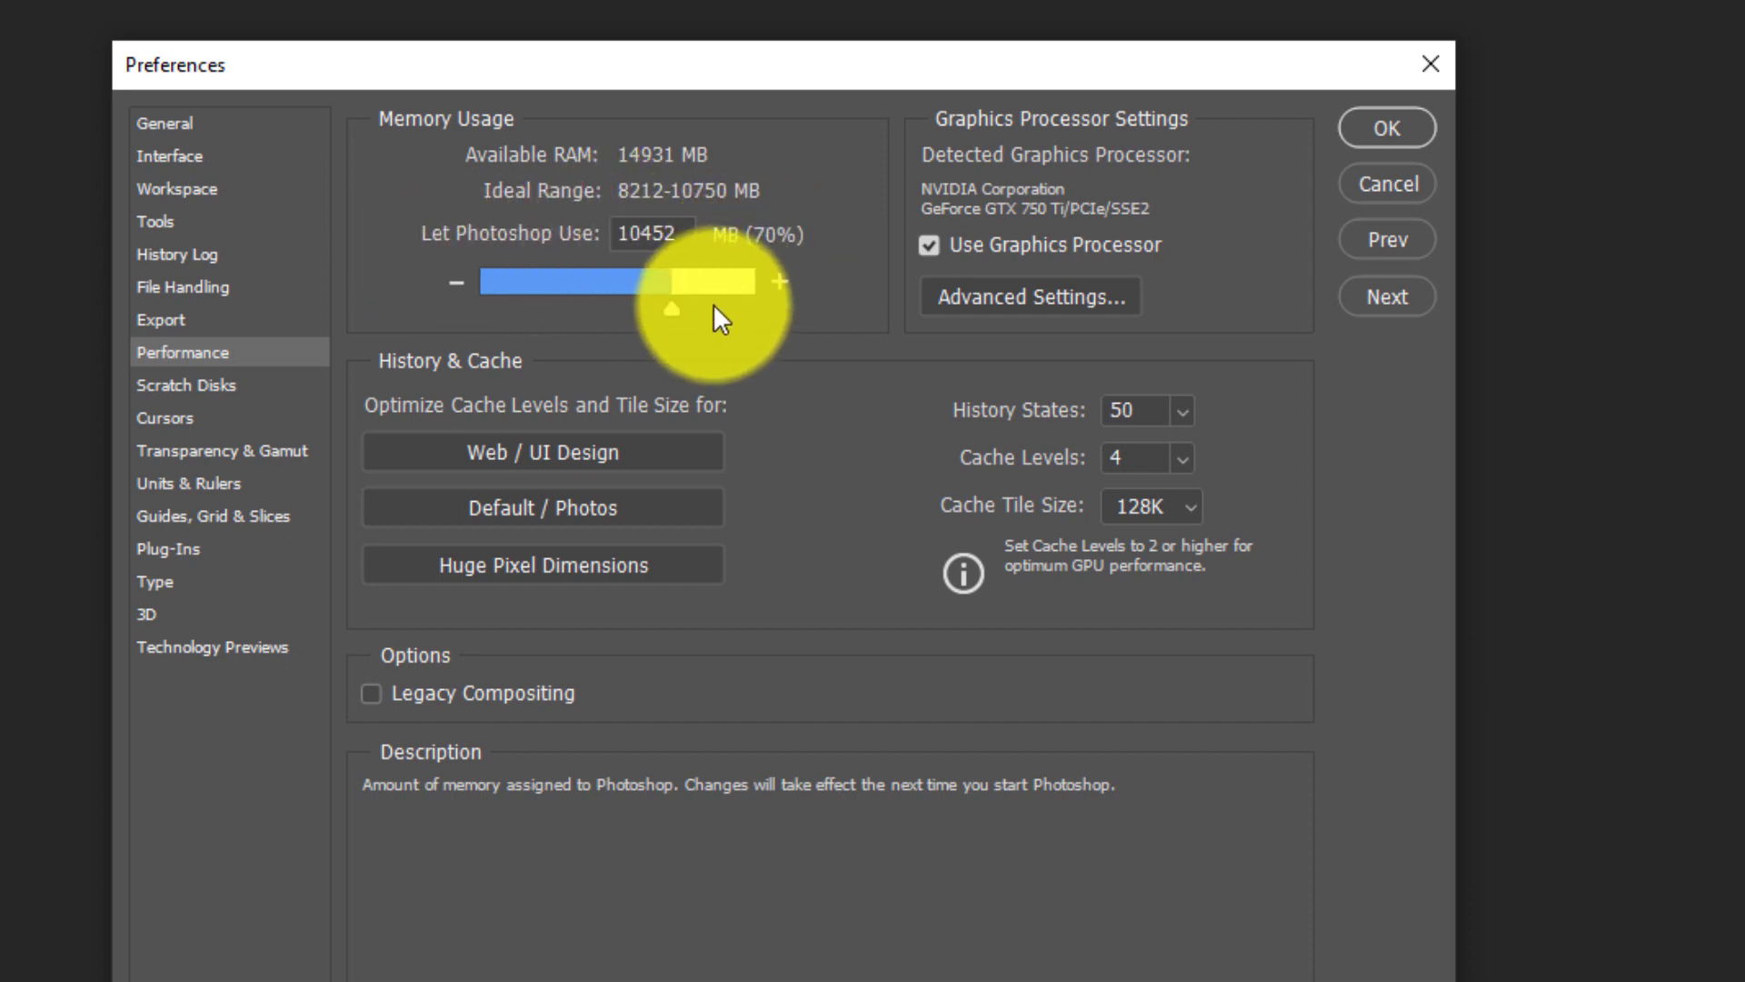
drag(670, 307, 702, 314)
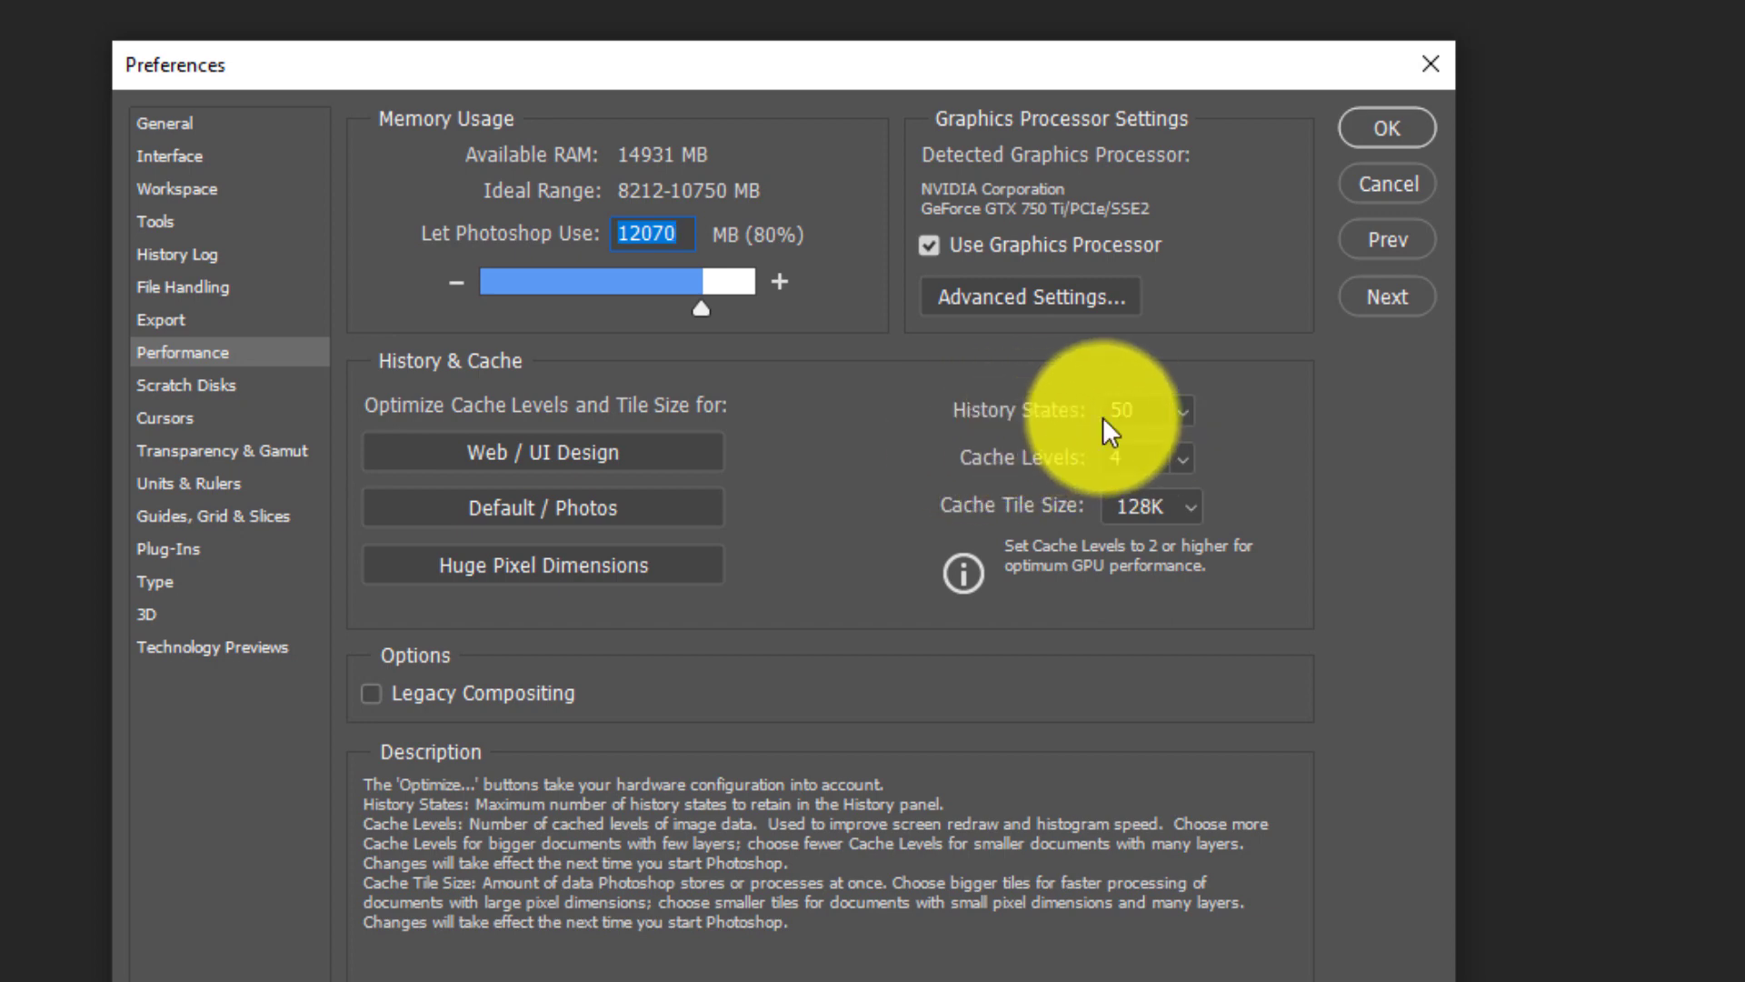
Set the number of History States to 25
click(1137, 408)
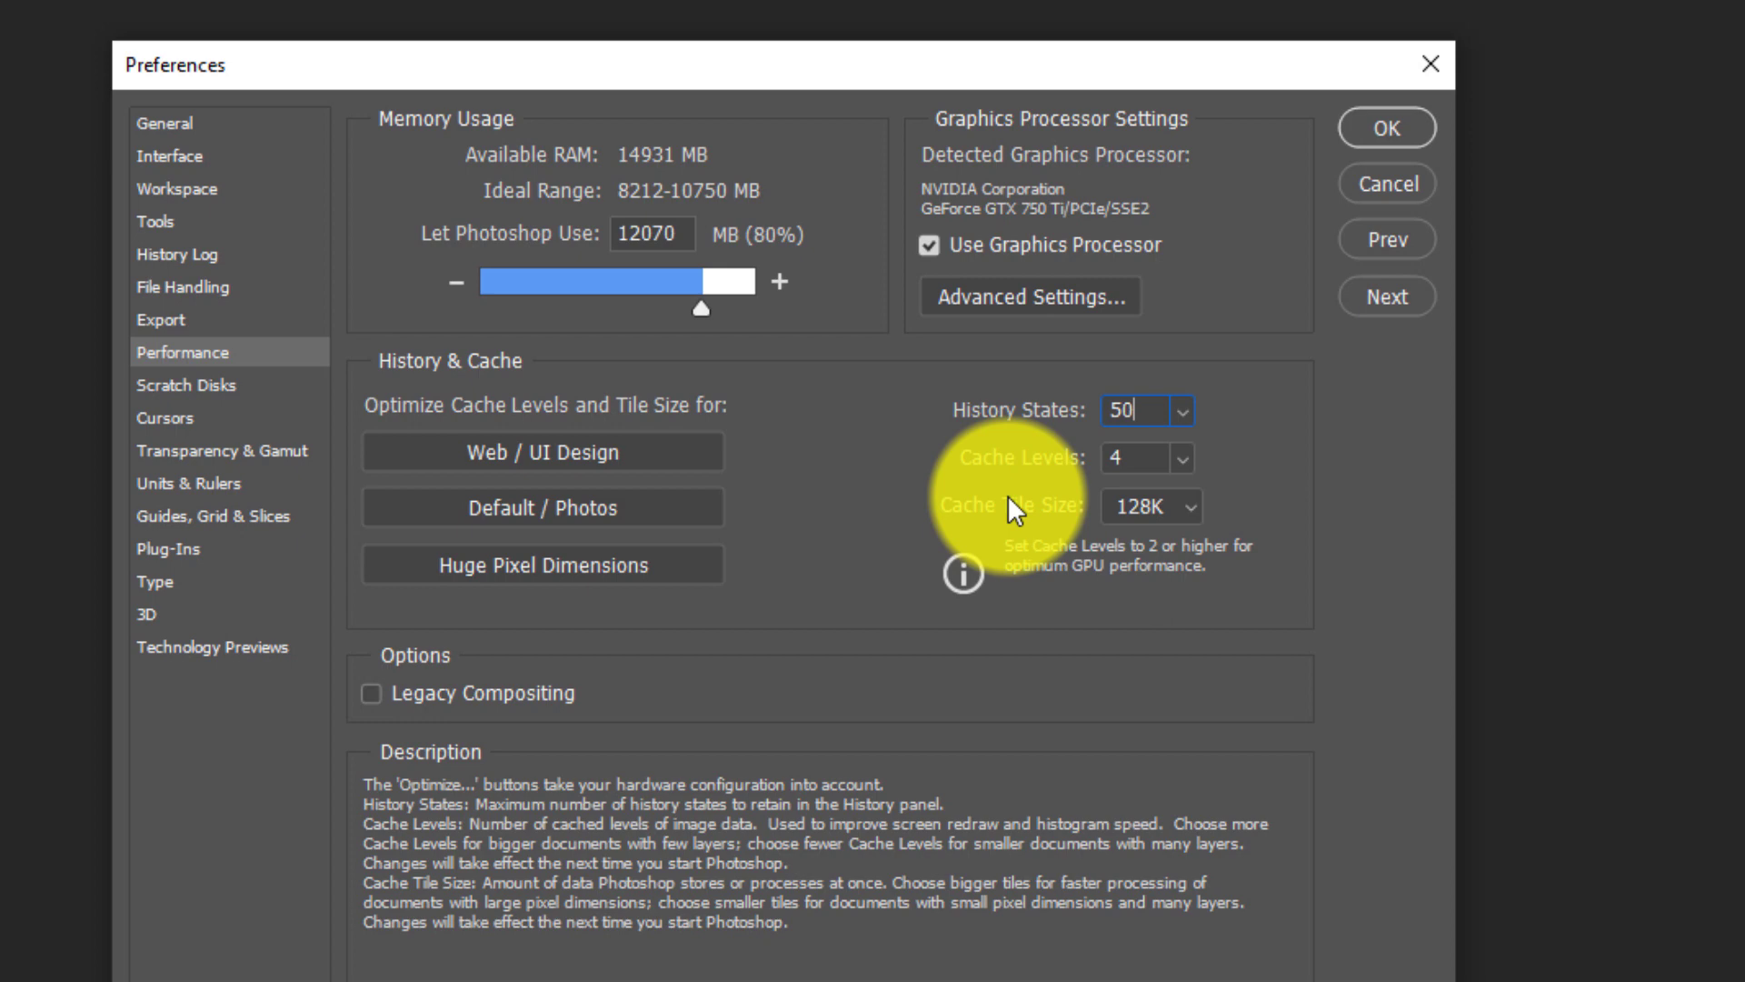
double_click(1143, 409)
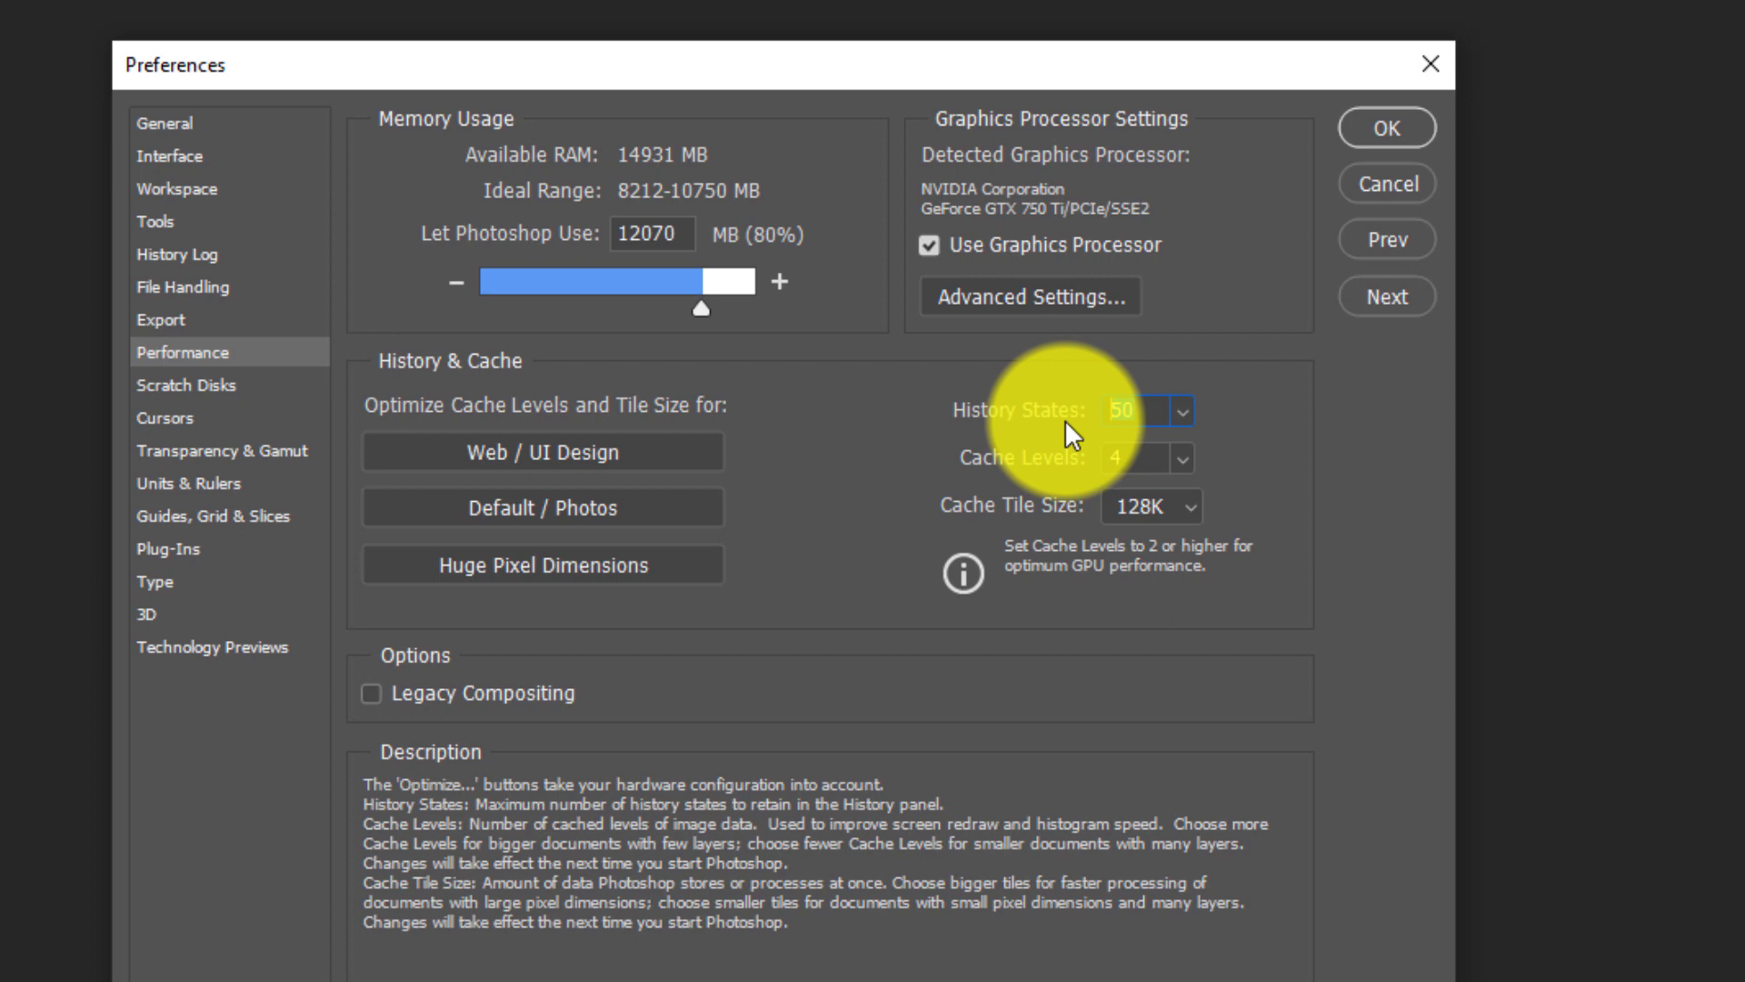
click(1121, 411)
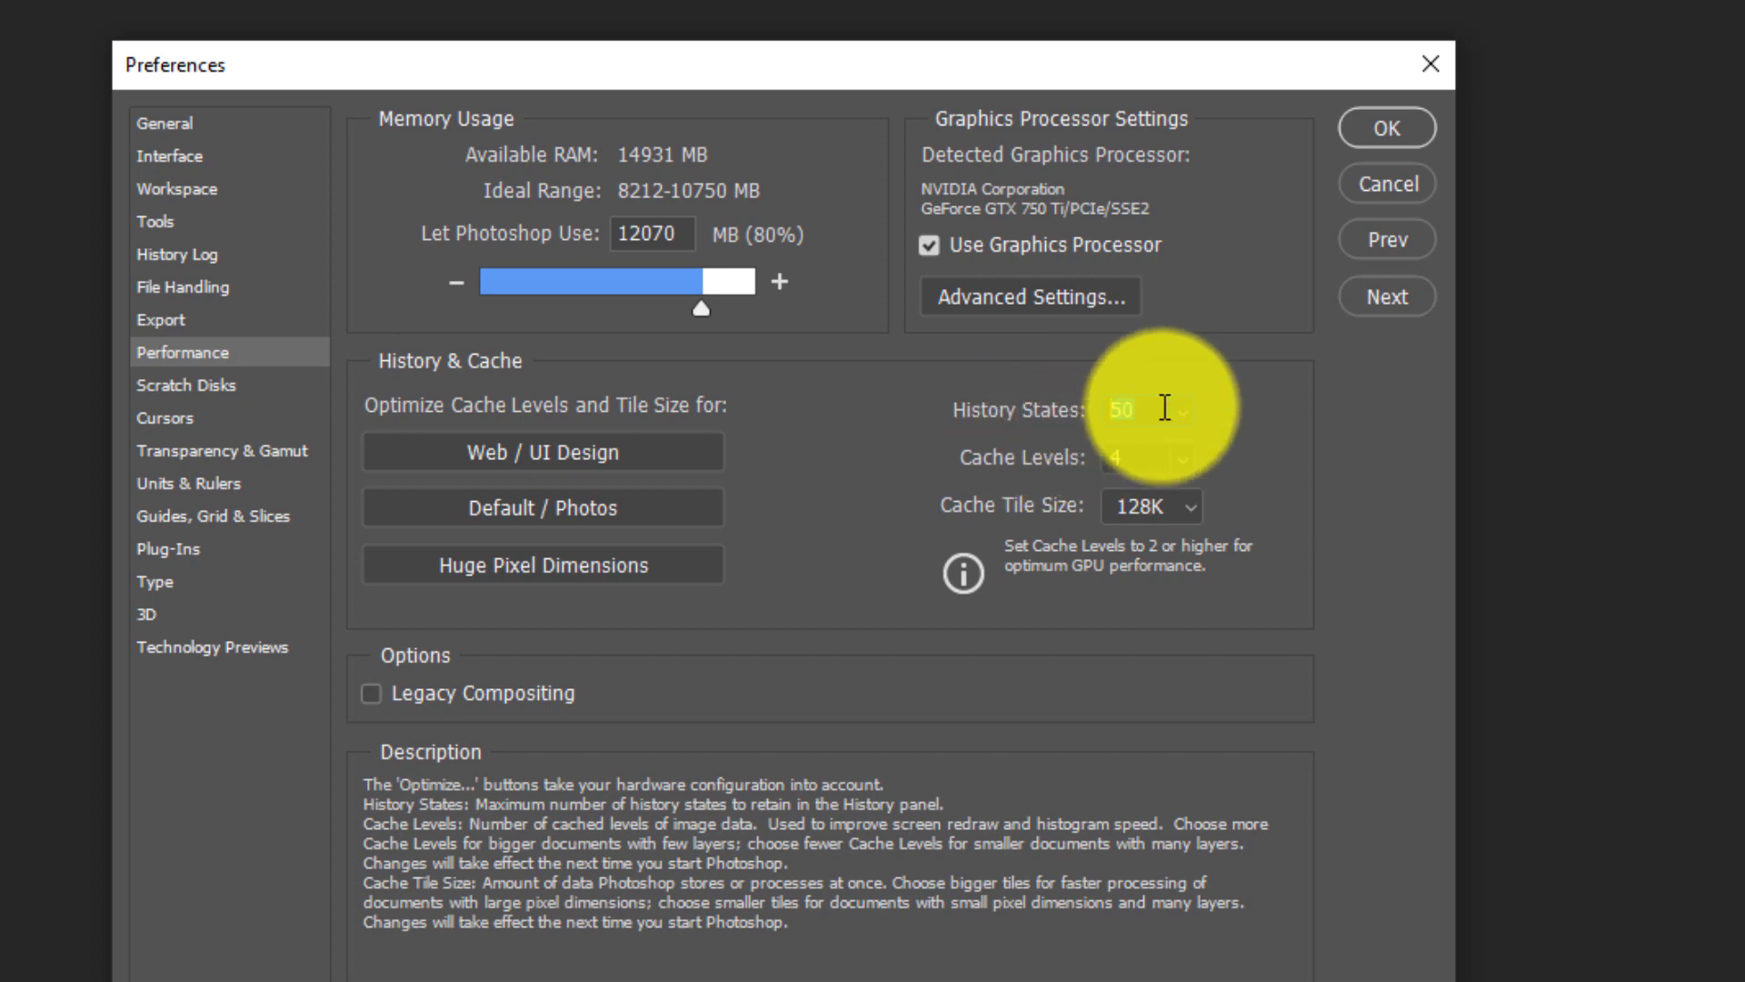
text(25)
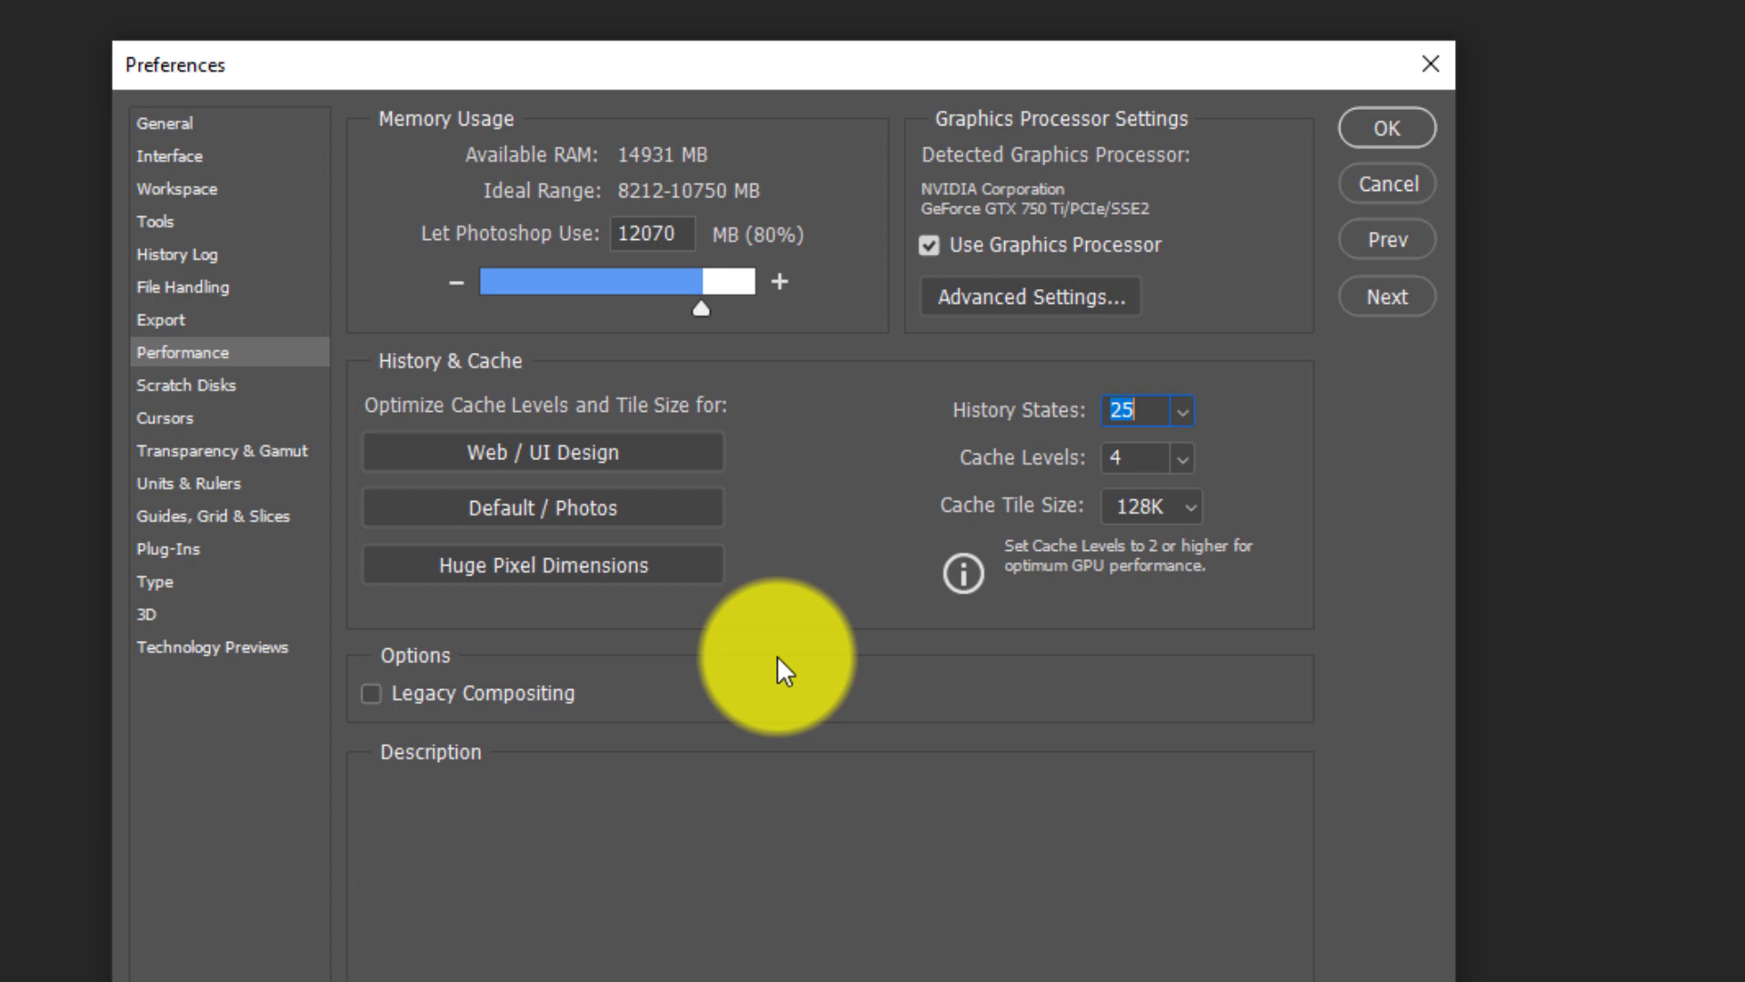
Enable Legacy Compositing, apply the Performance preferences and restart Photoshop
mouse_move(729, 369)
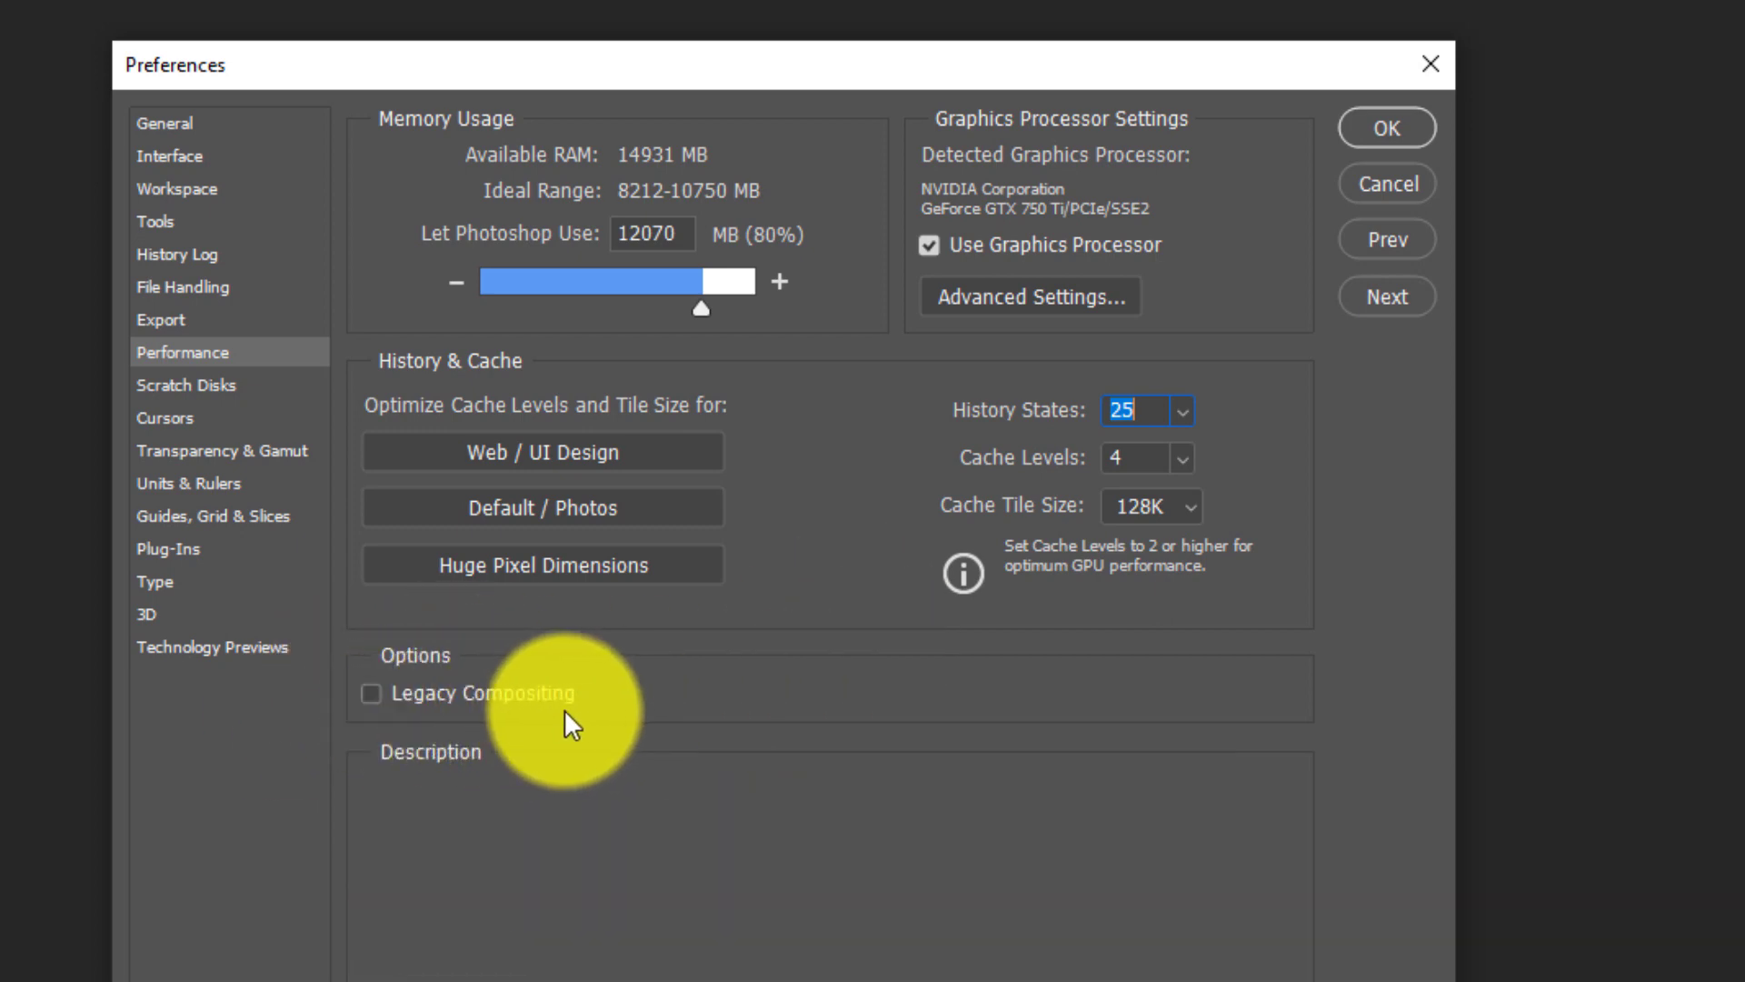
click(381, 693)
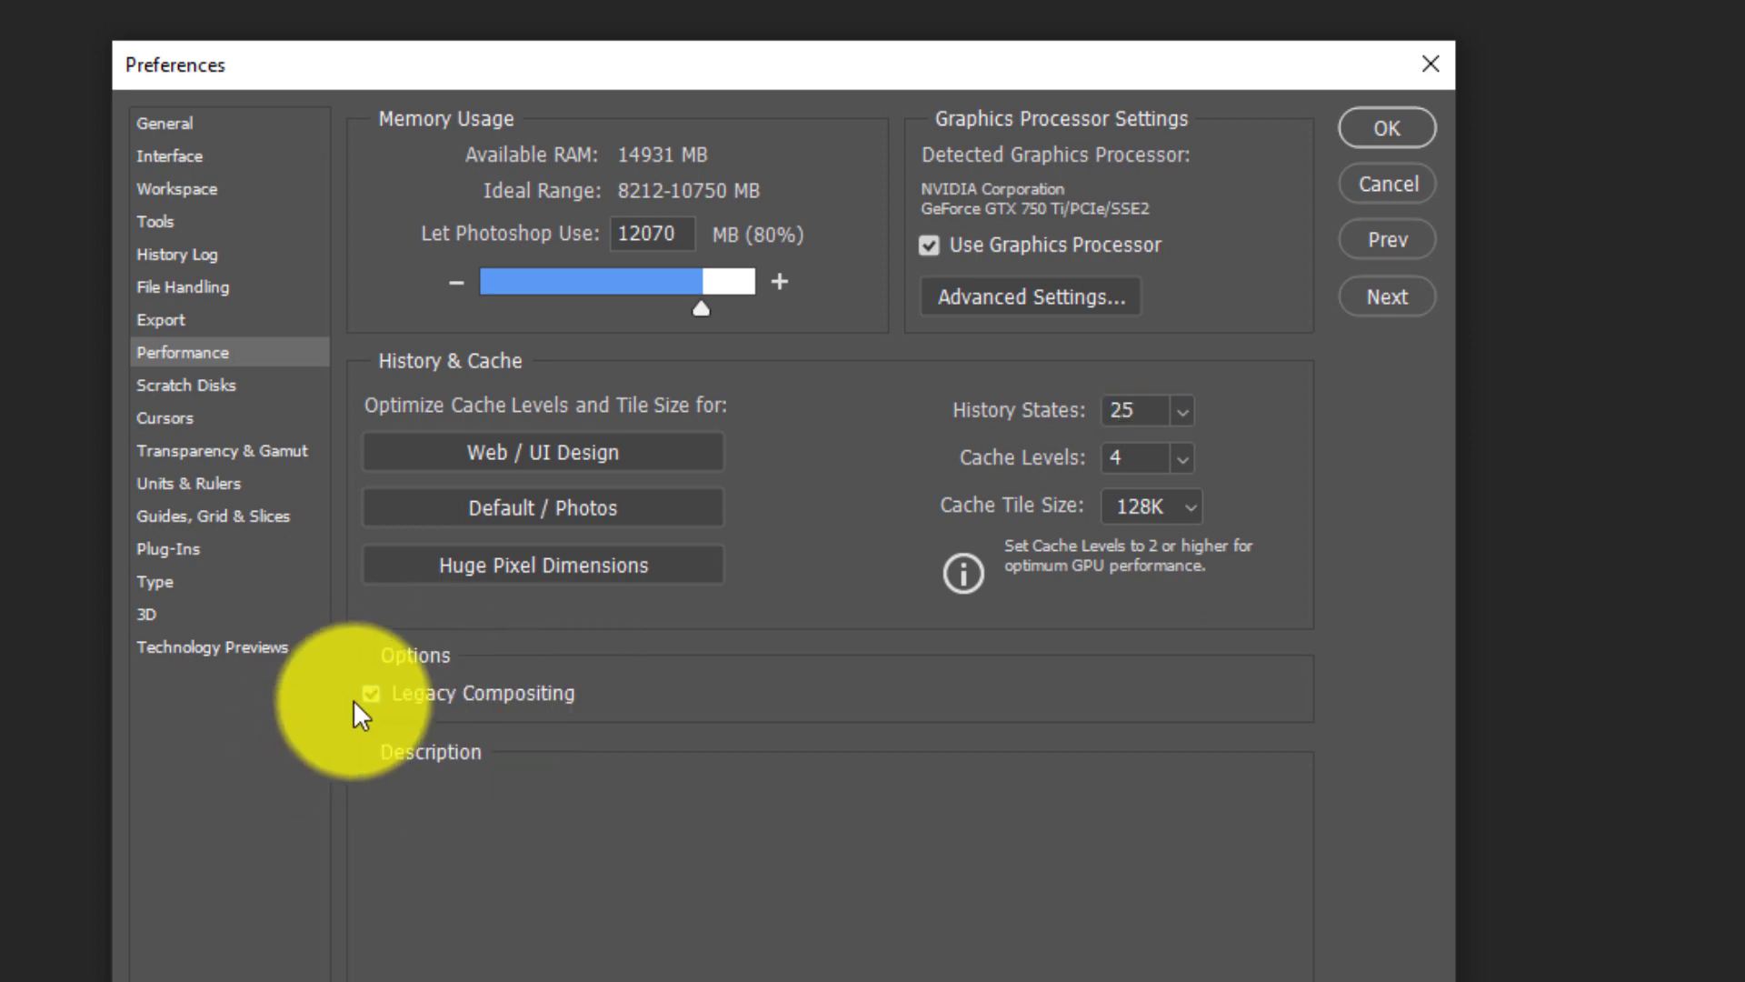
mouse_move(601, 472)
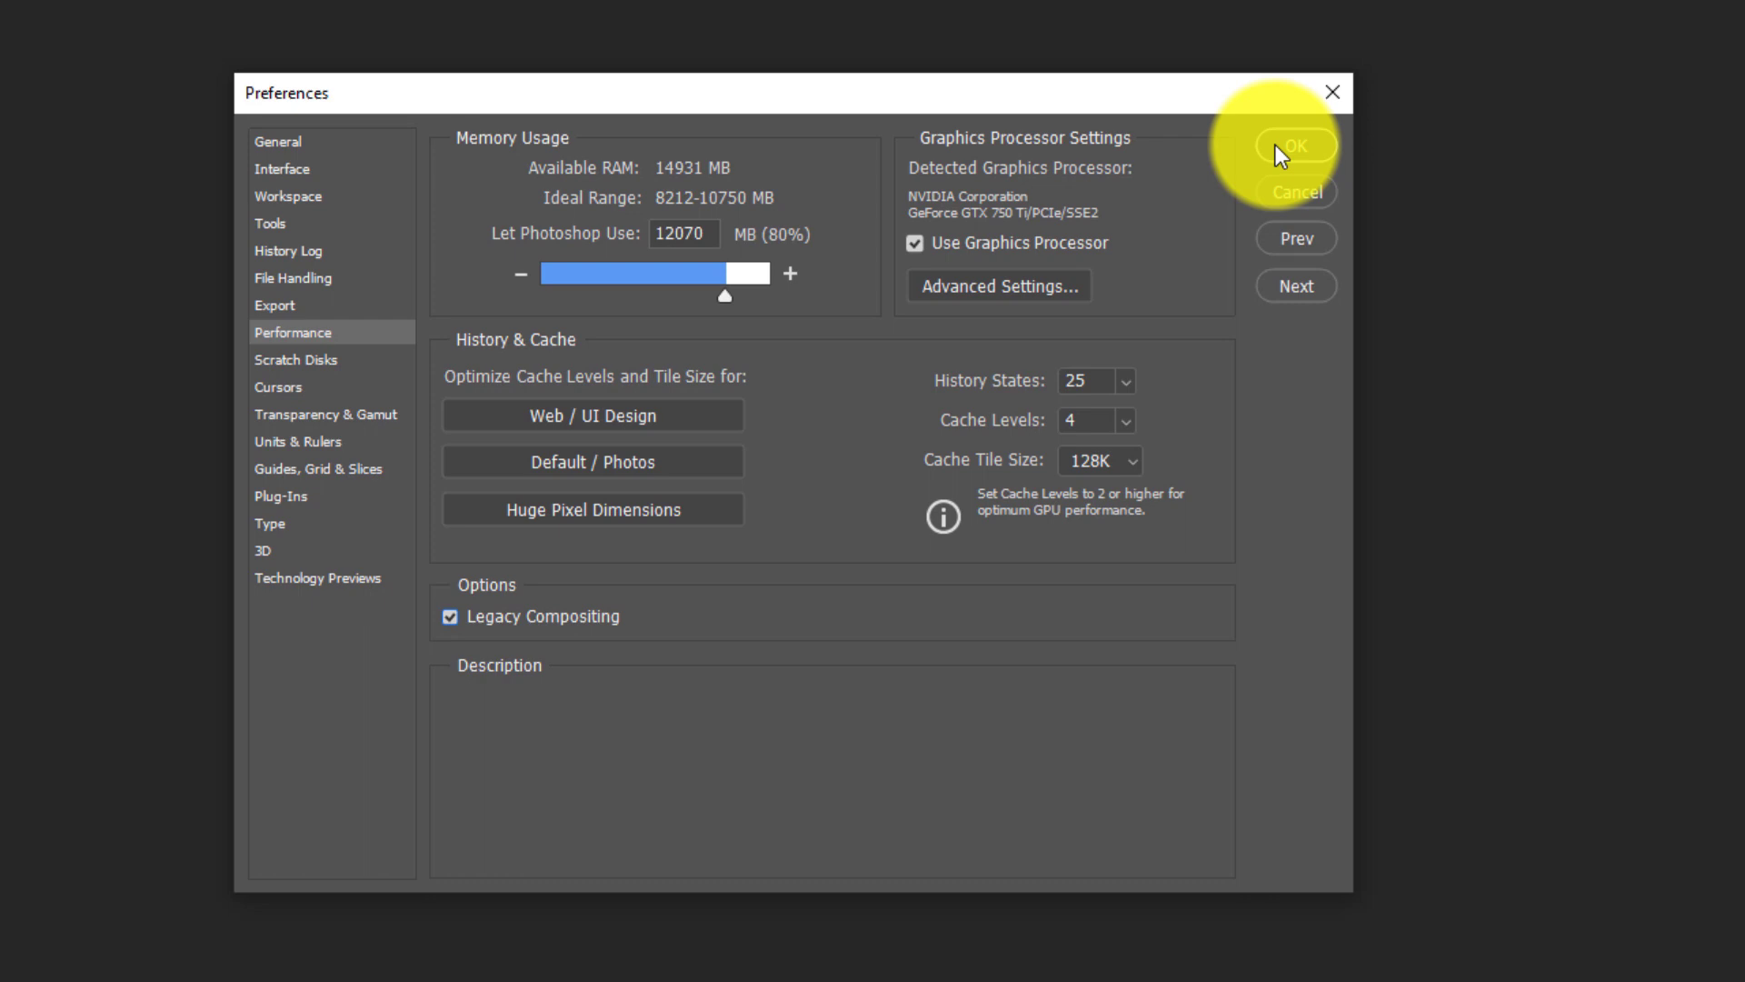
click(1387, 128)
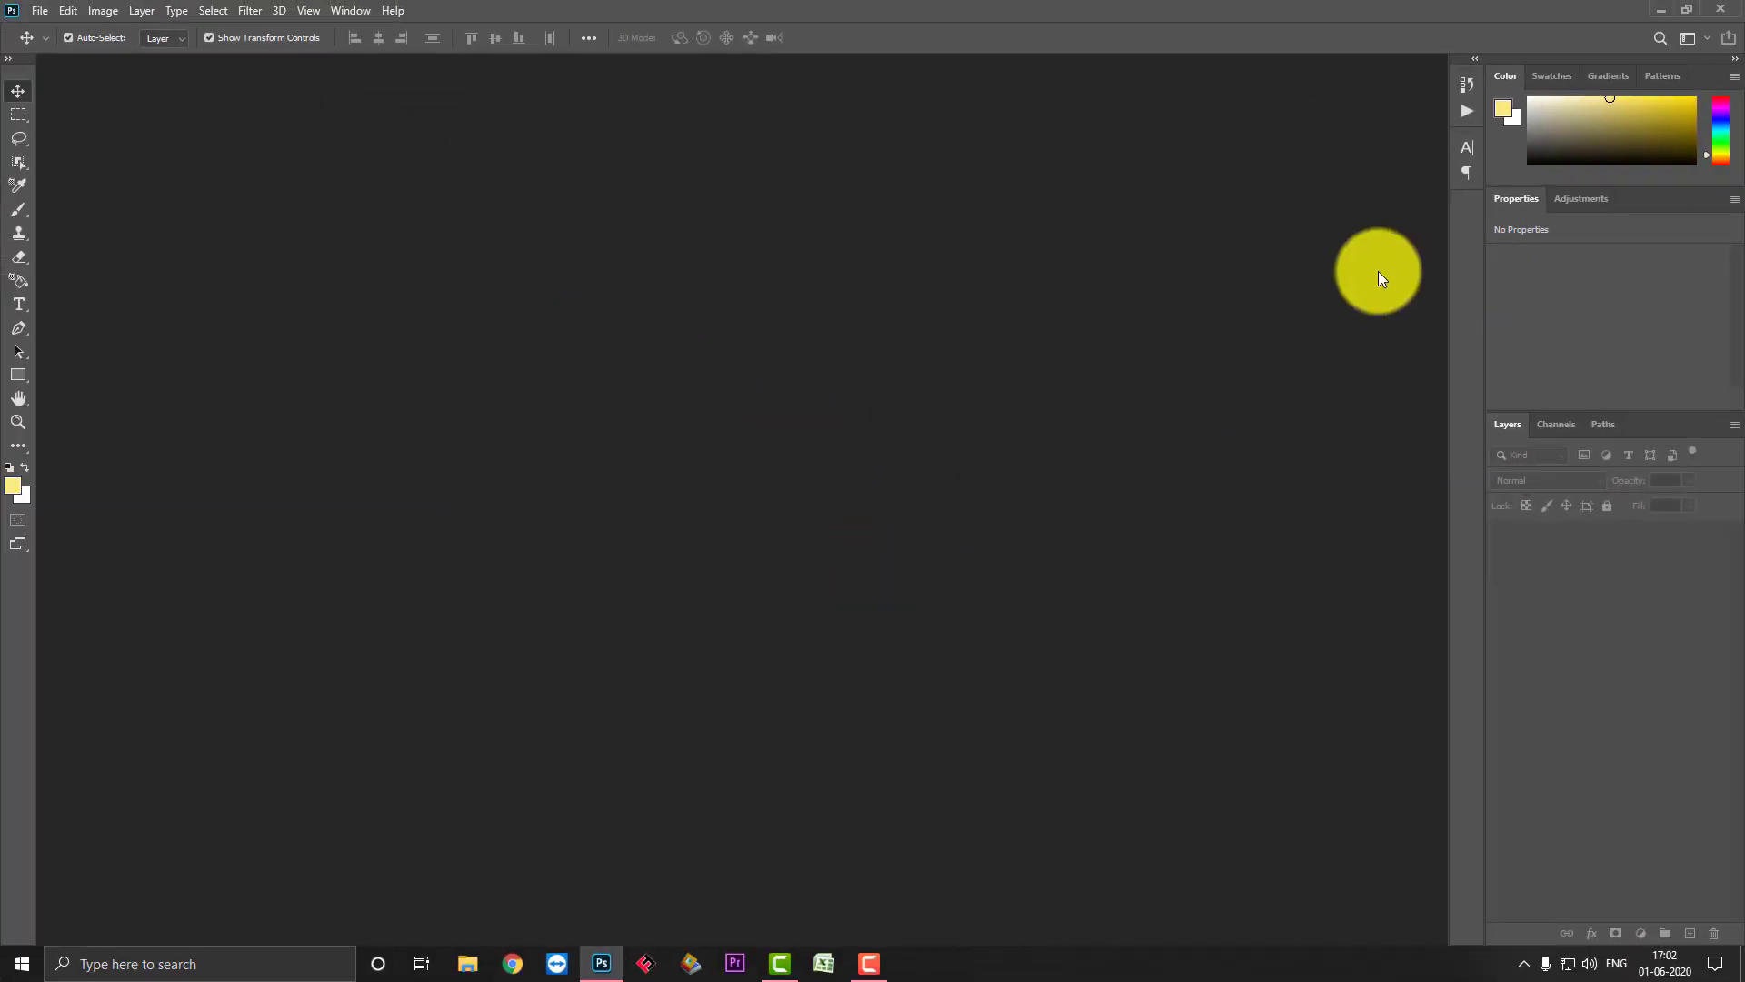
click(1727, 9)
click(602, 964)
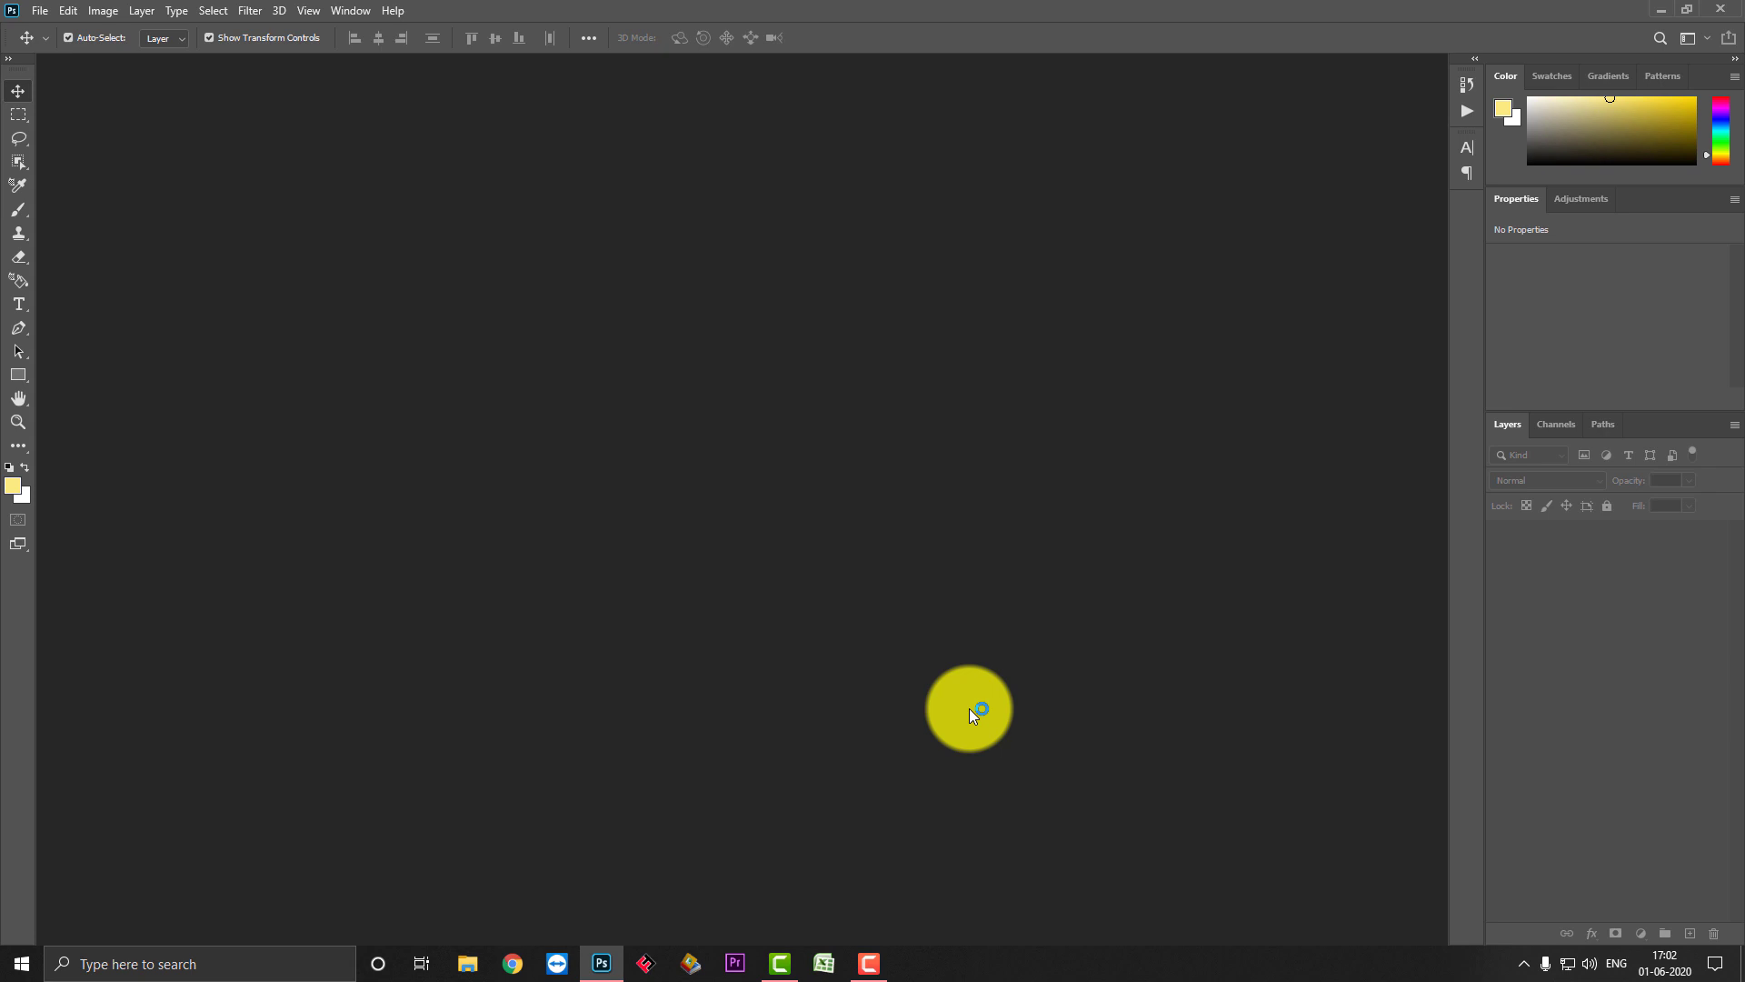
With the Type tool, open the font family list and look through the installed fonts back to the start
click(18, 306)
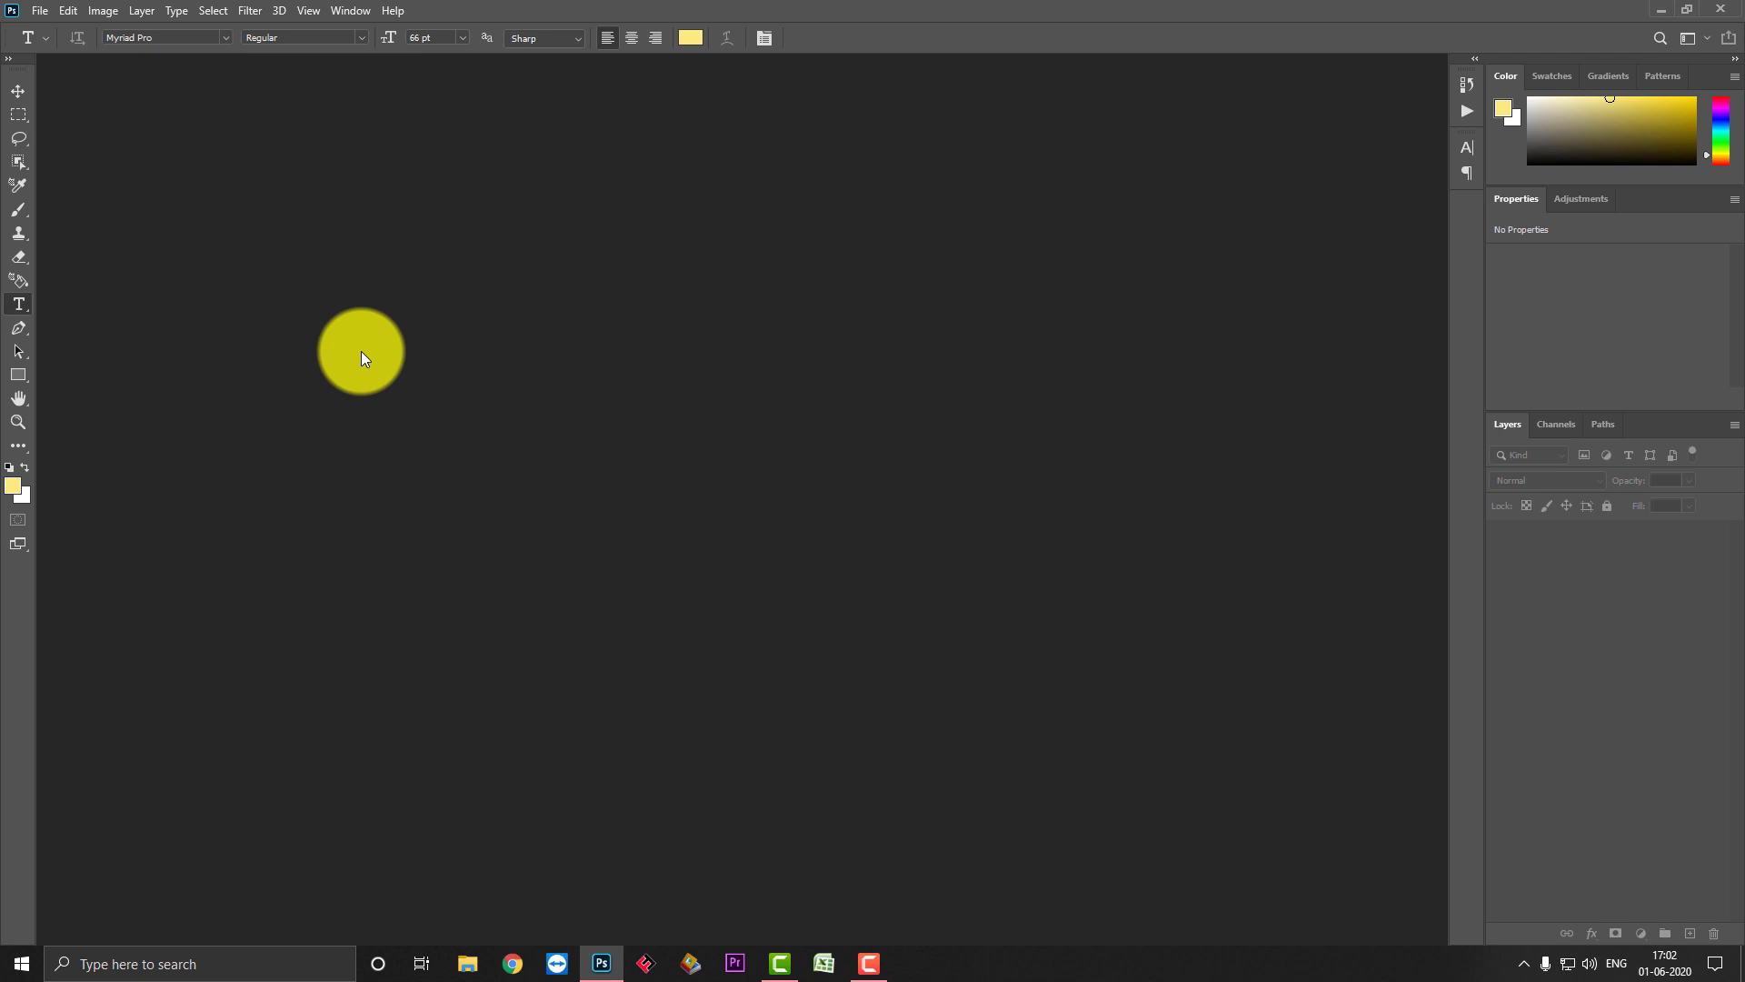
click(224, 37)
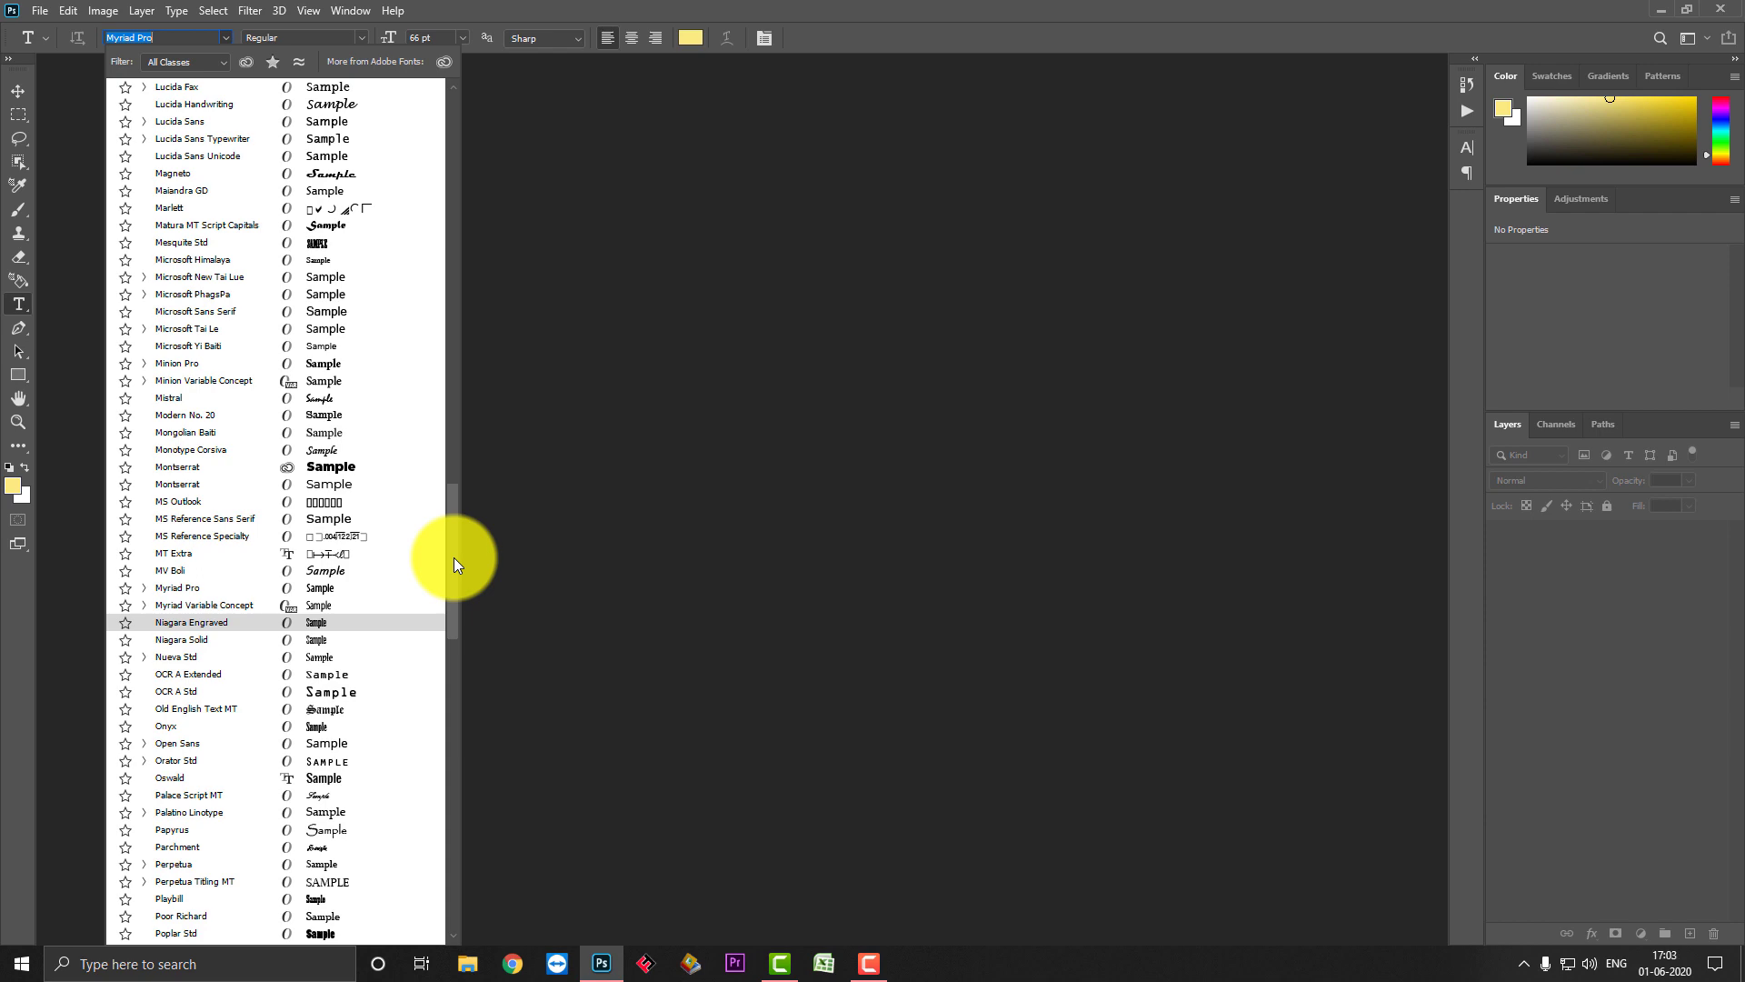
drag(455, 563, 456, 176)
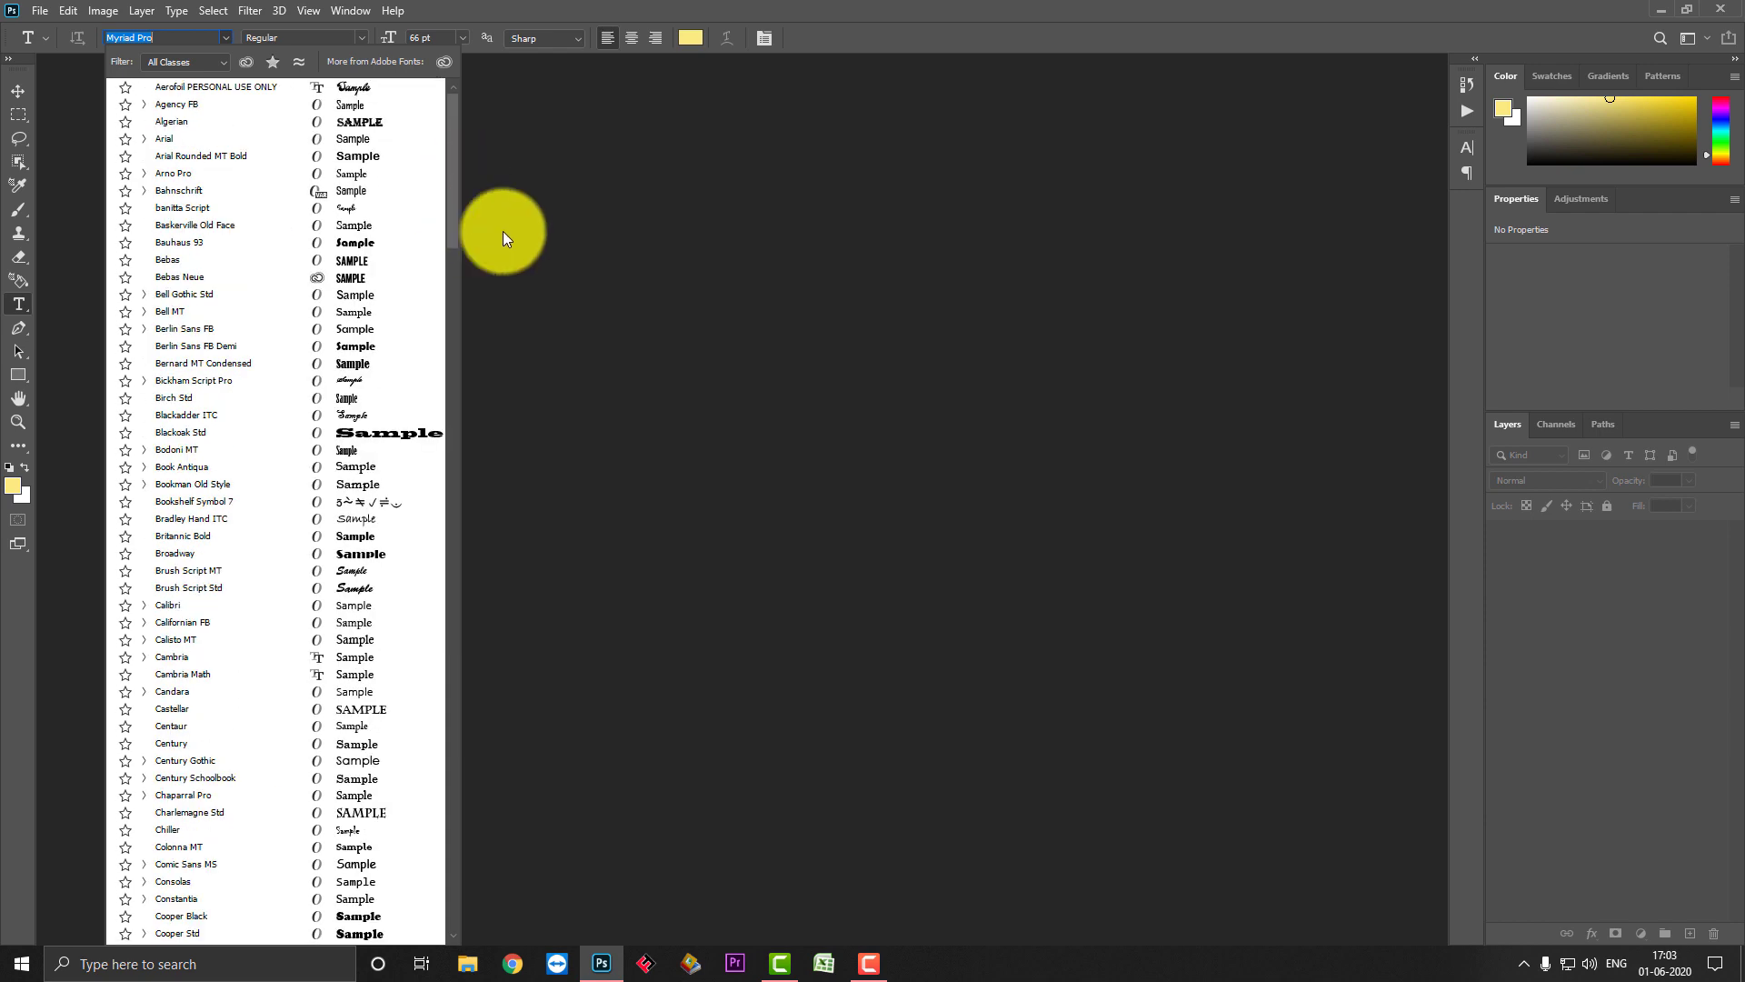